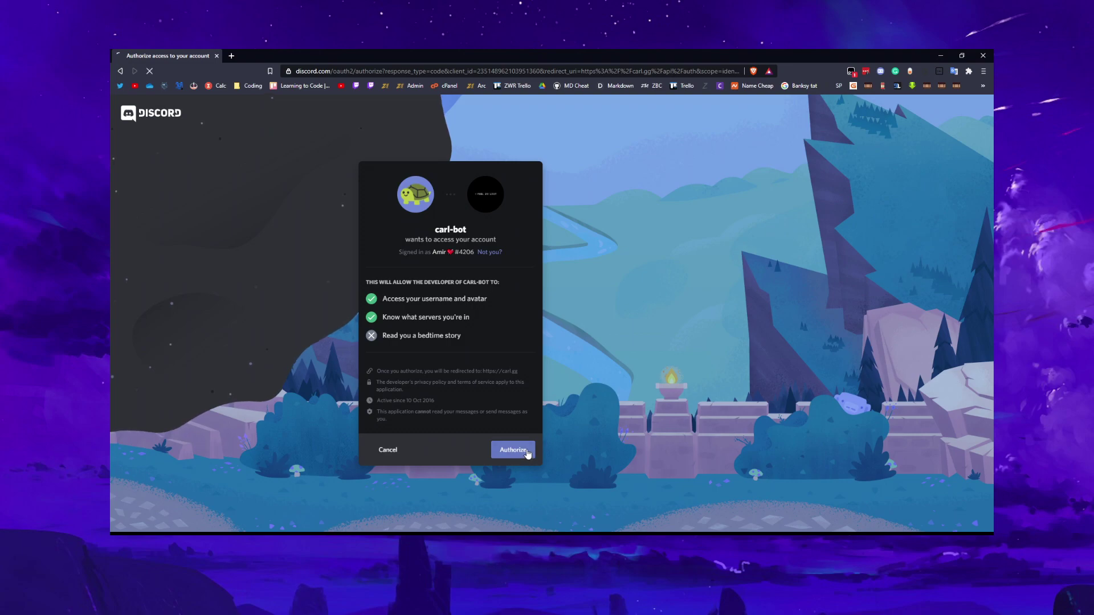
Authorize Carl-bot, invite it to the 'testing lol' server, and return to its dashboard
click(524, 451)
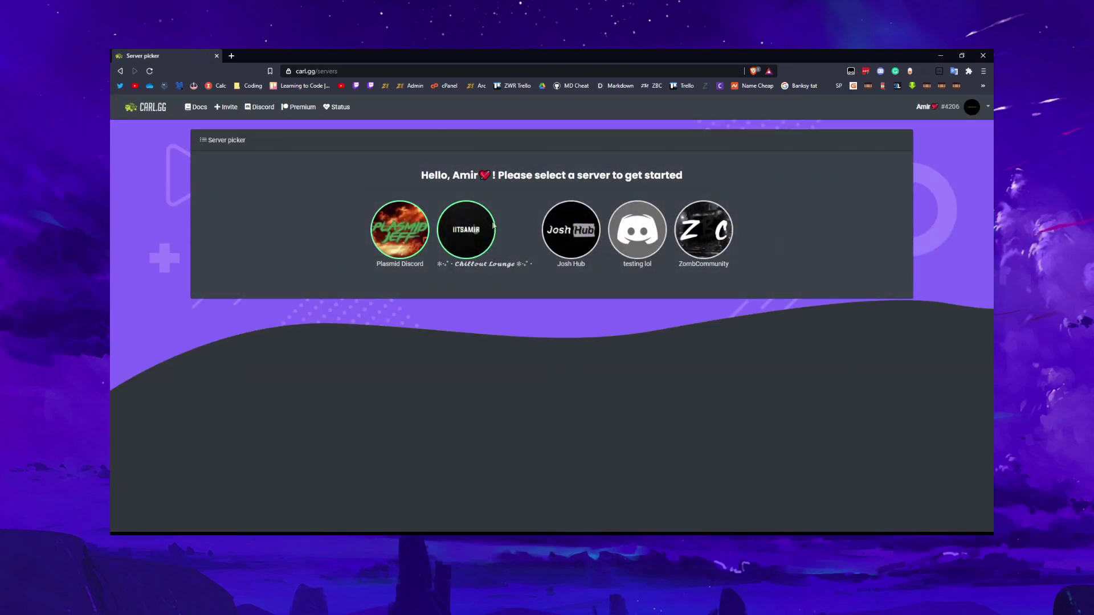
click(630, 241)
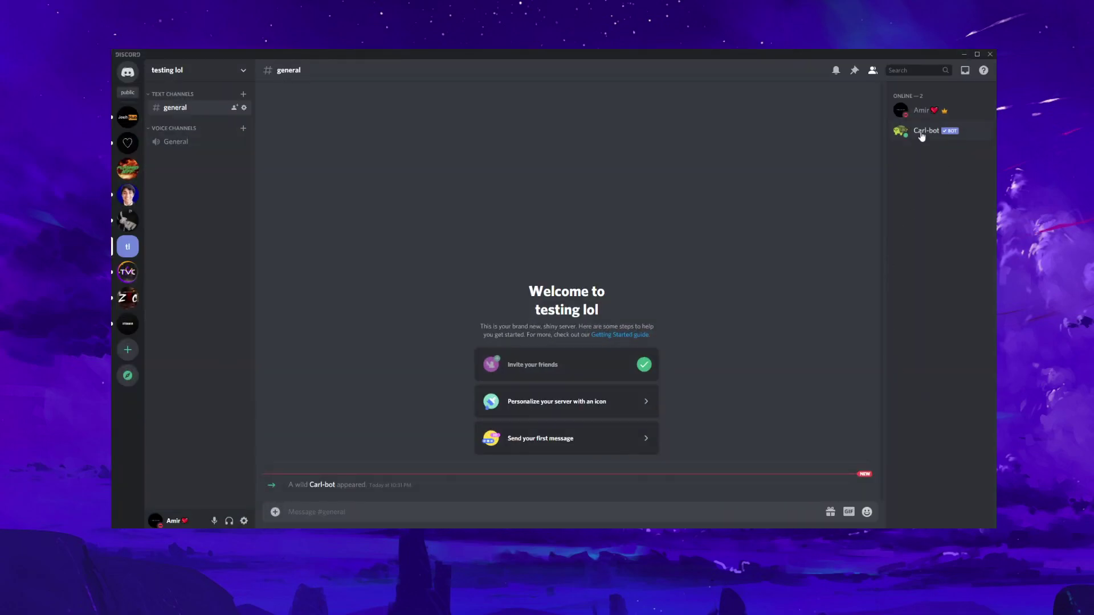
click(965, 54)
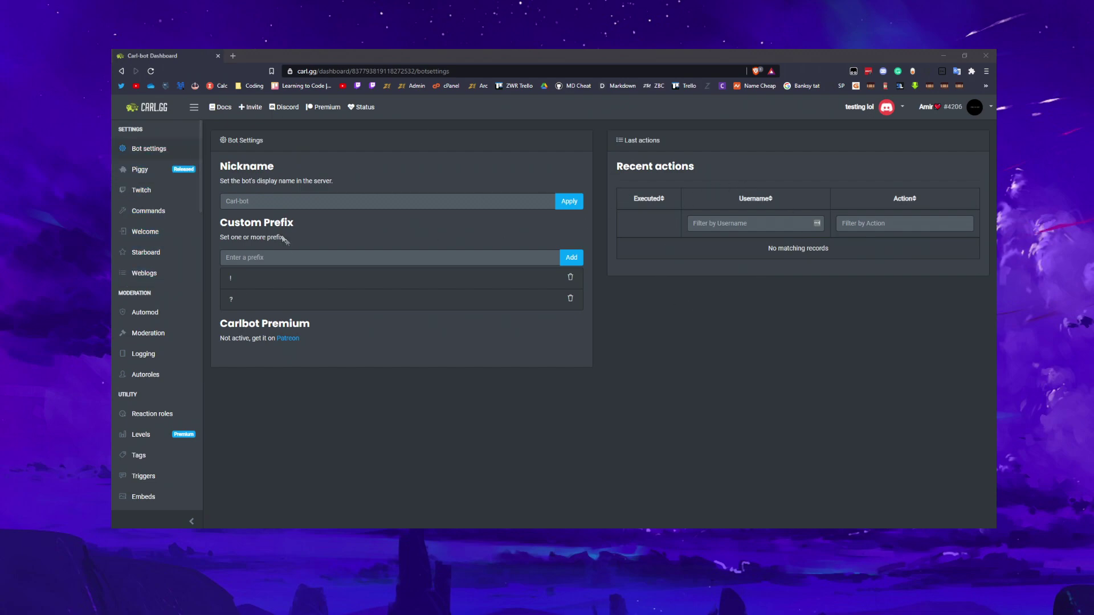
drag(254, 279, 217, 275)
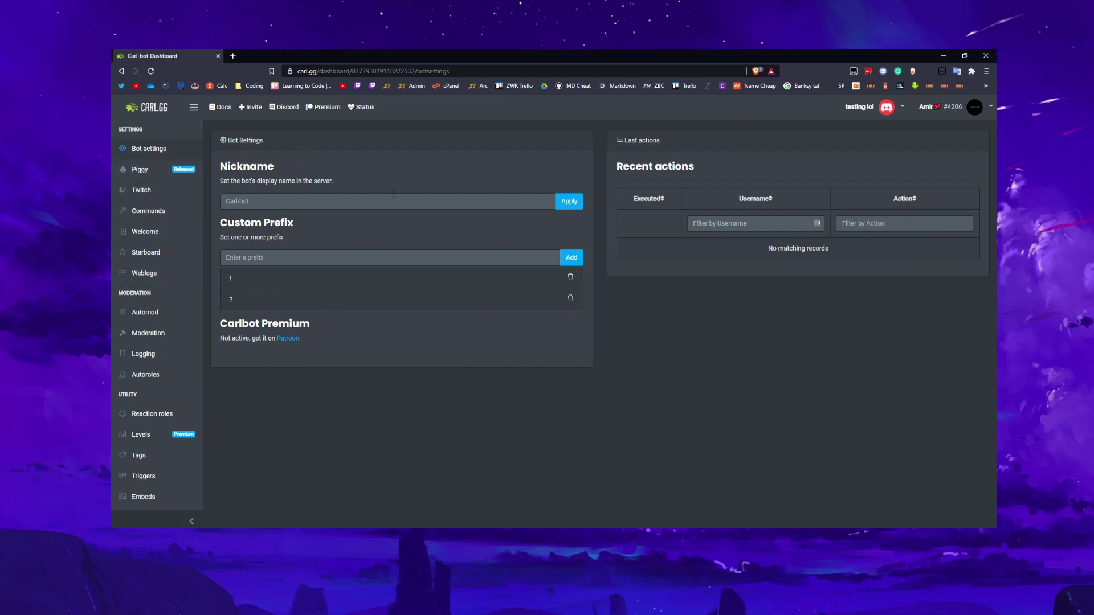
drag(617, 166, 716, 164)
click(716, 165)
click(473, 253)
click(484, 233)
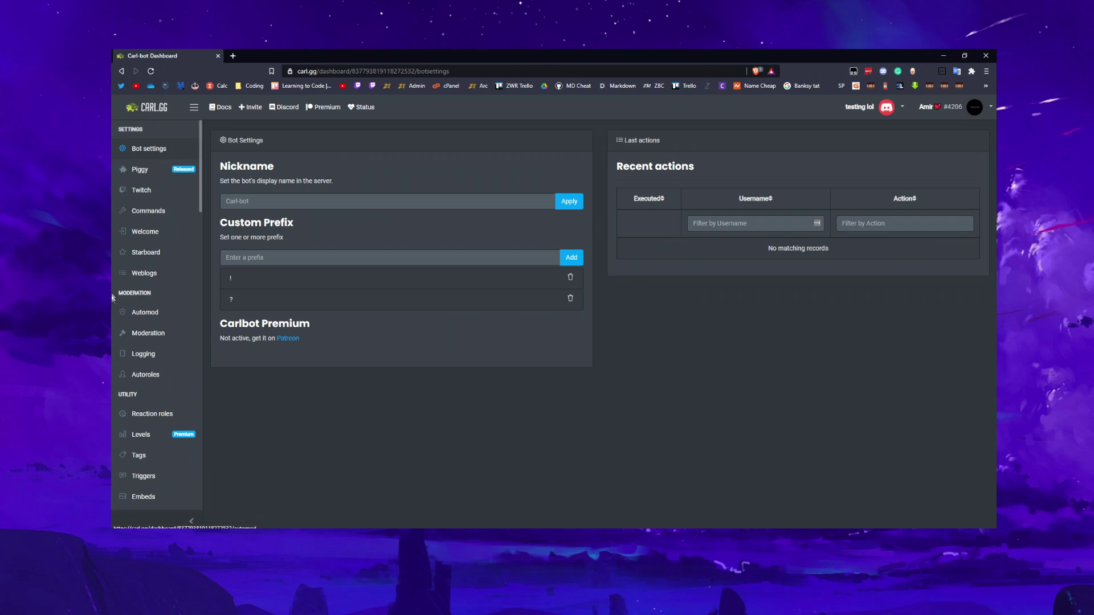
click(160, 317)
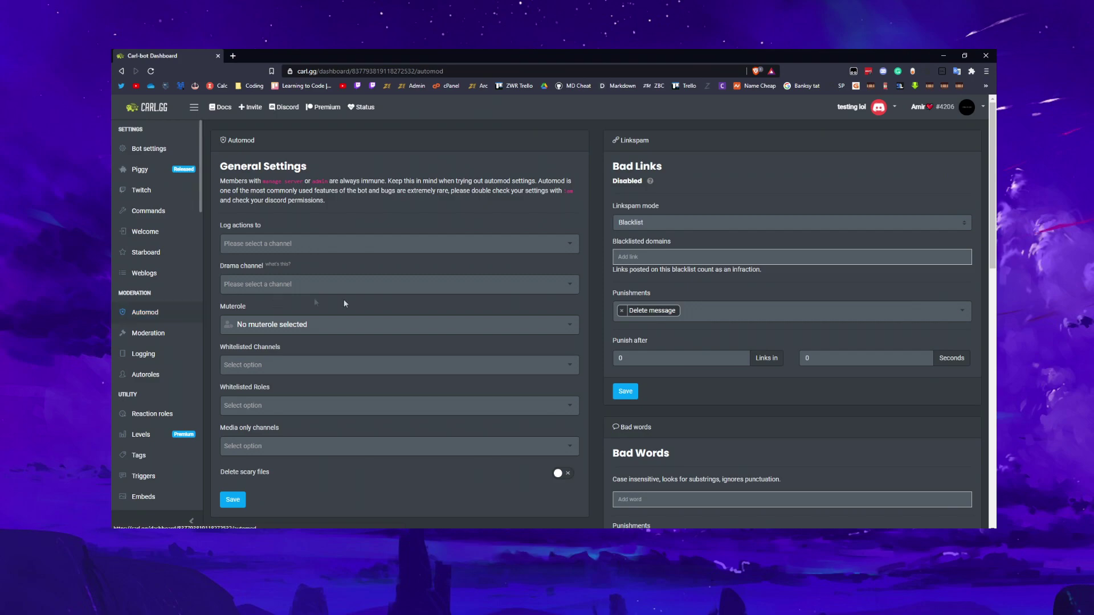
Inspect the Log actions channel list and Drama channel options, leaving both unset
scroll(373, 267, down, 3)
scroll(377, 268, up, 3)
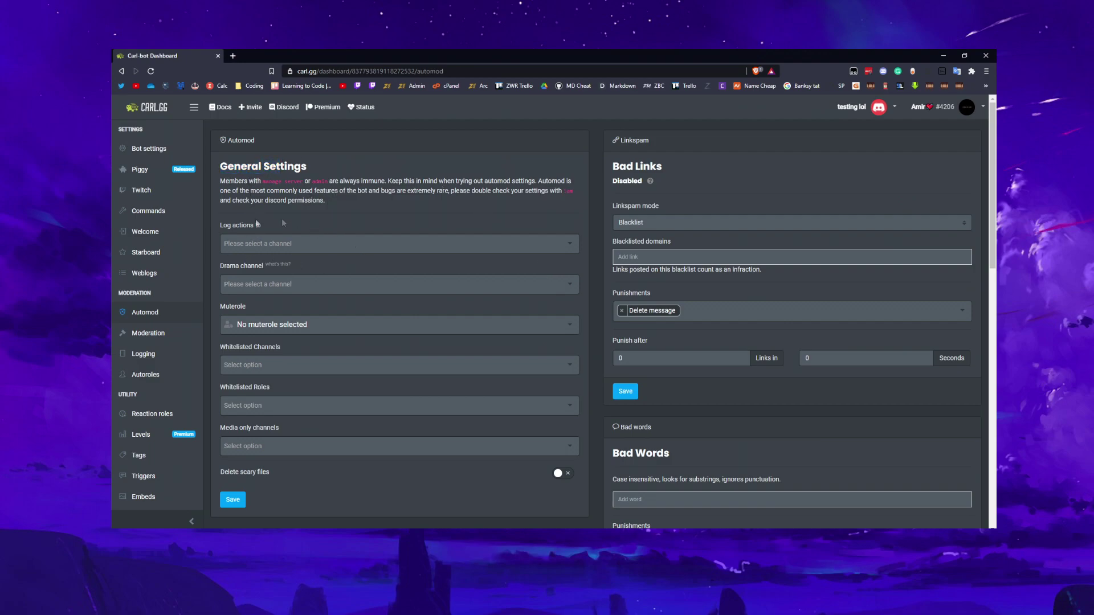
click(258, 244)
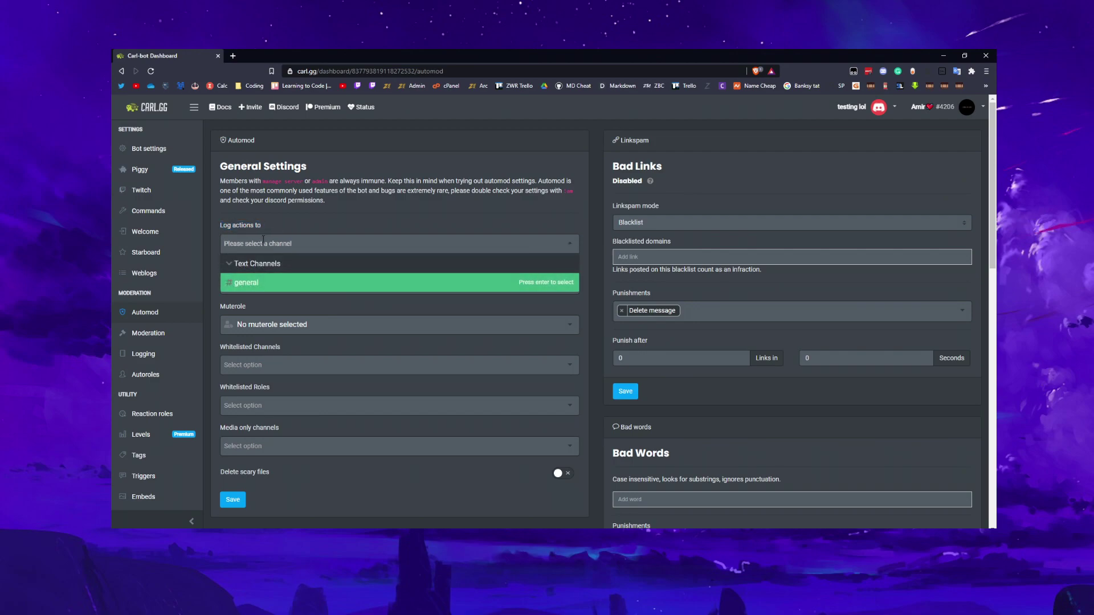
click(274, 223)
click(233, 228)
key(Escape)
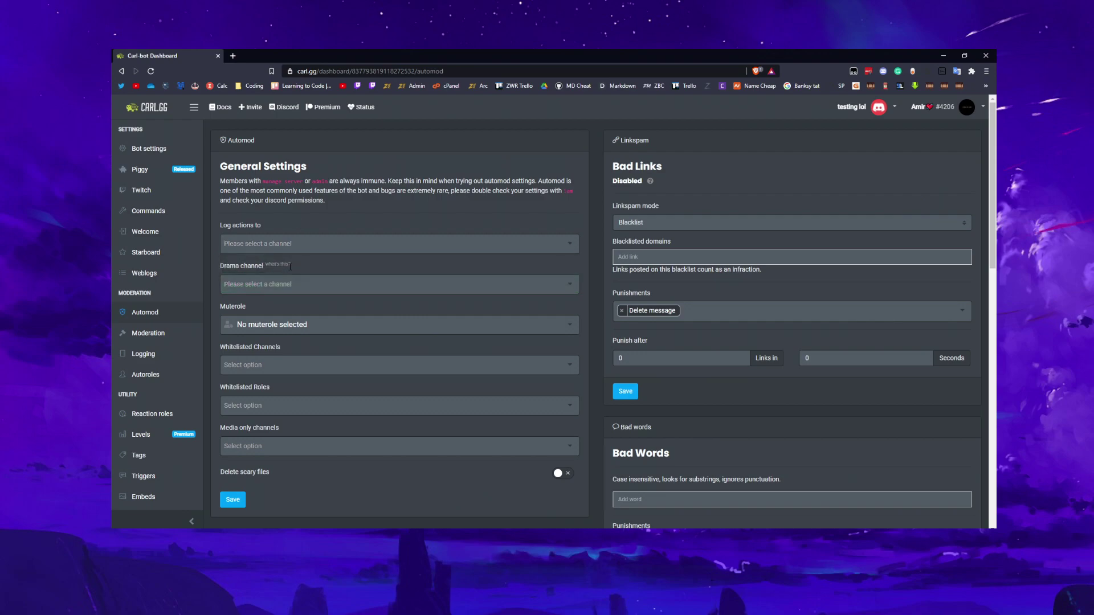
drag(221, 267, 257, 267)
click(301, 267)
mouse_move(280, 266)
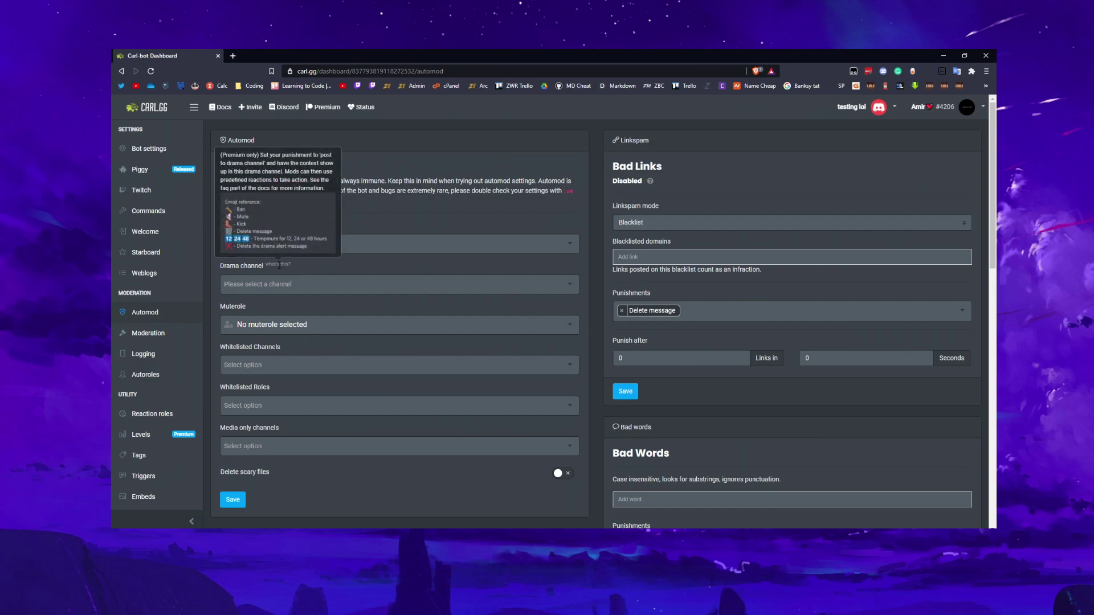
click(308, 284)
click(323, 265)
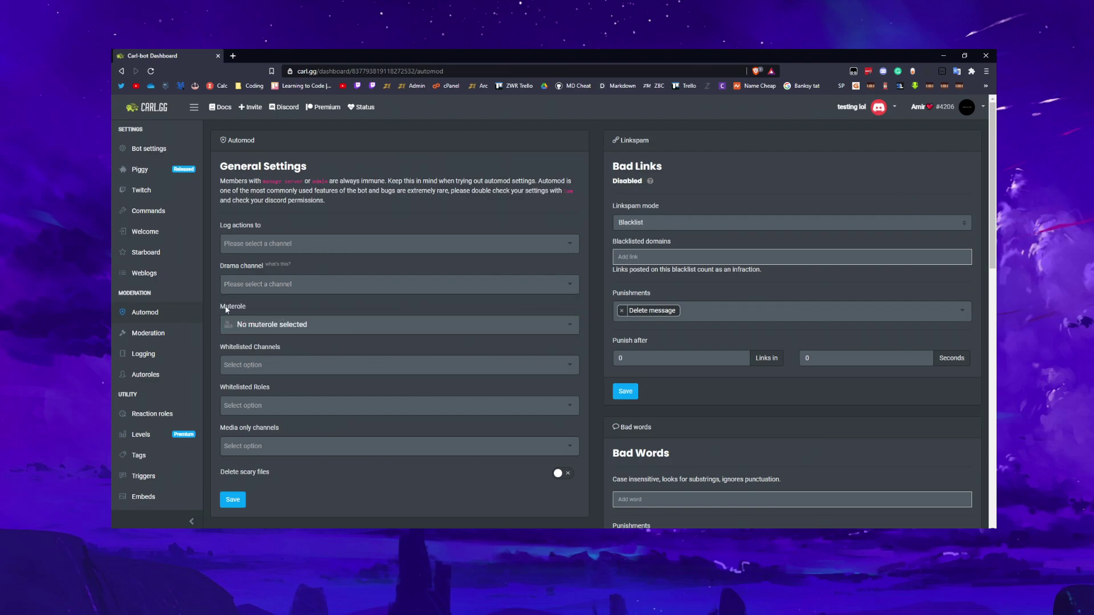
Check the Muterole list, leave no mute role, and focus the whitelisted channels field
click(249, 309)
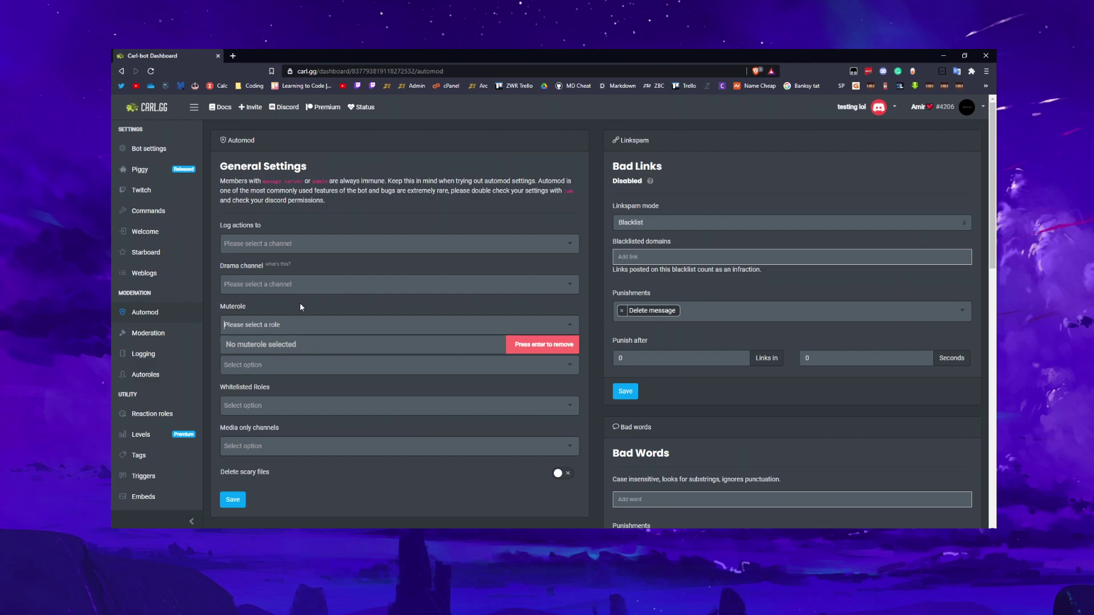
click(325, 344)
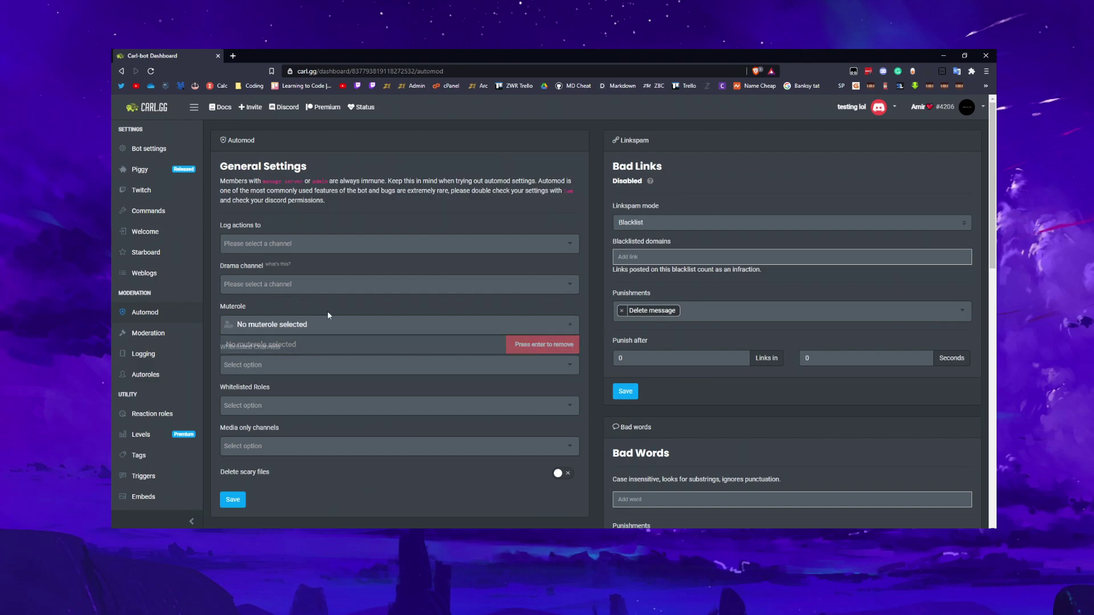
click(277, 366)
drag(238, 347, 301, 347)
click(302, 345)
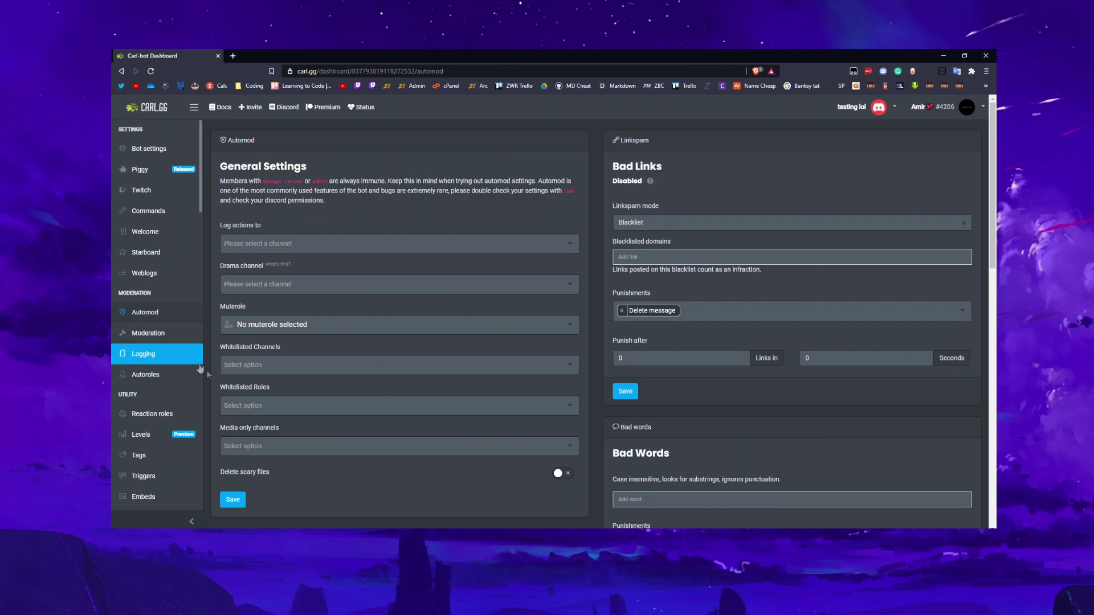
drag(229, 388, 277, 387)
click(297, 386)
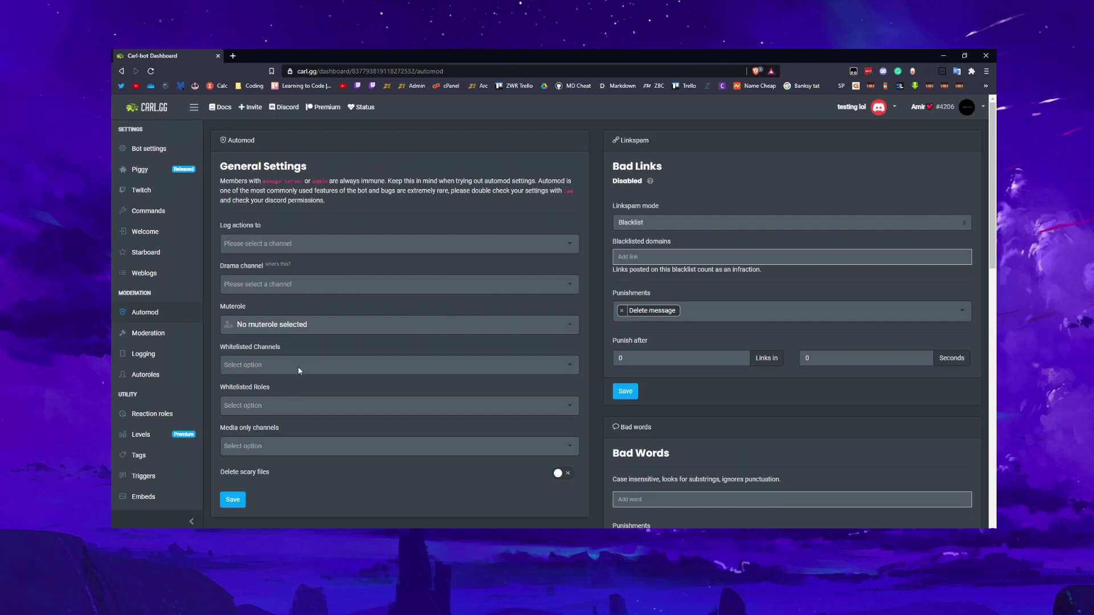
scroll(249, 352, down, 2)
drag(237, 340, 280, 340)
click(288, 335)
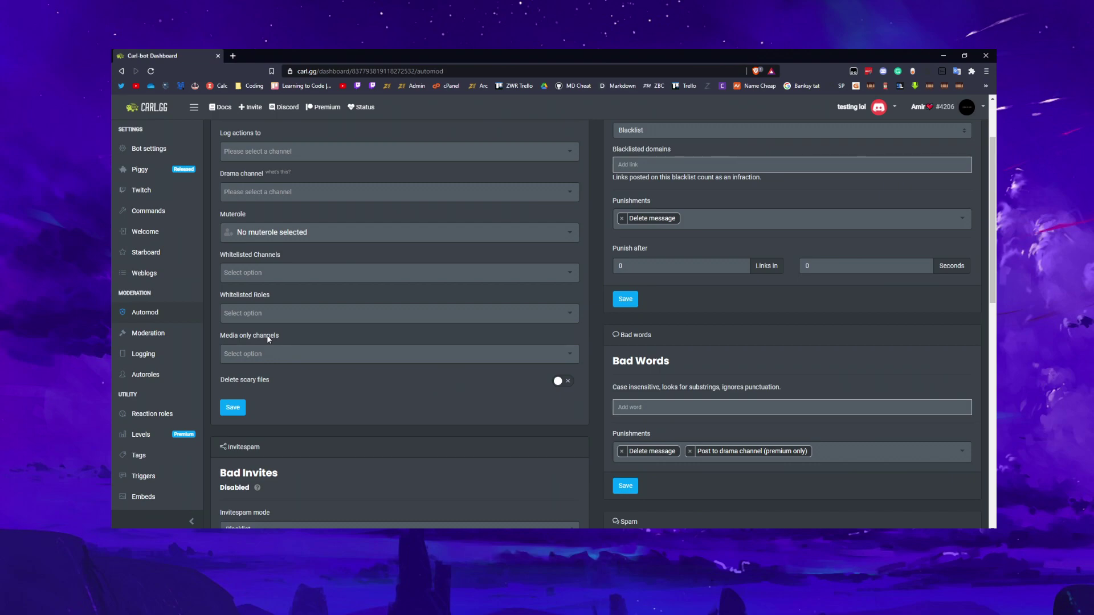
click(308, 356)
click(361, 355)
mouse_move(246, 380)
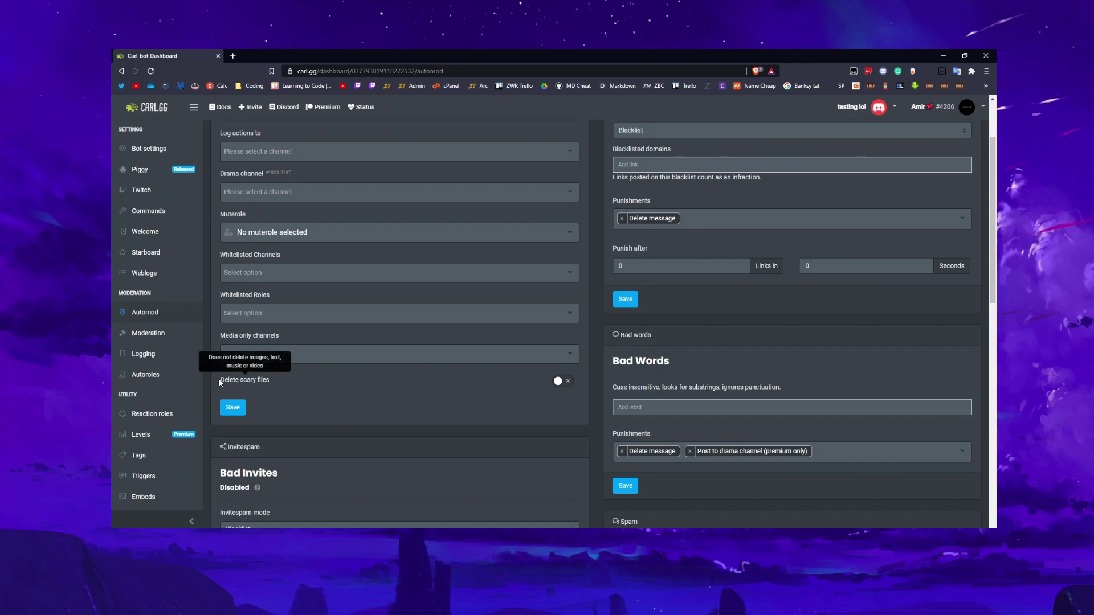
click(273, 380)
drag(230, 380, 255, 385)
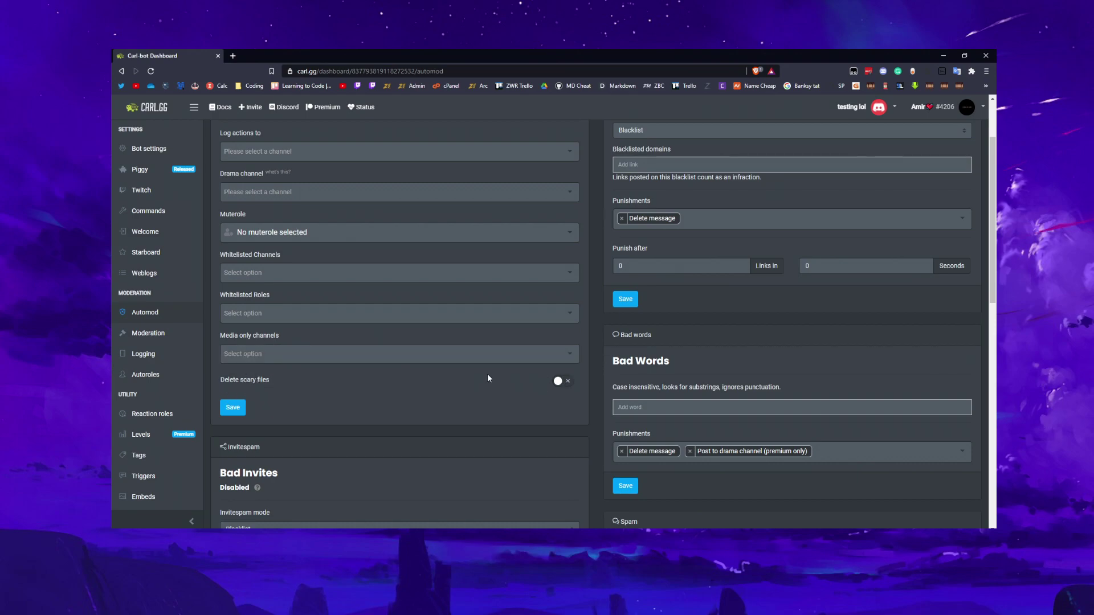
scroll(488, 375, down, 2)
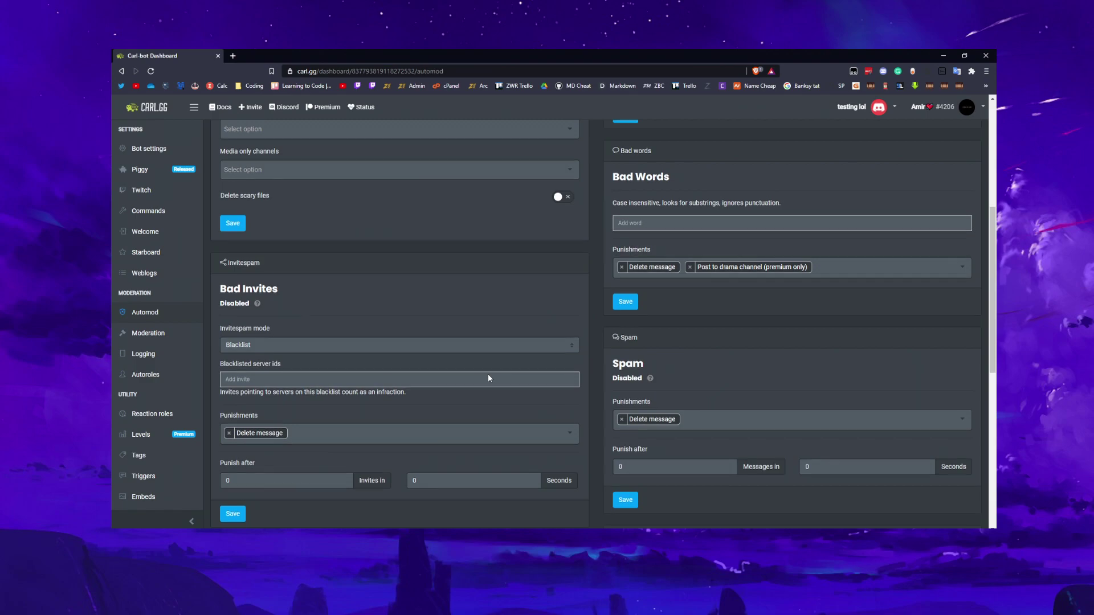
scroll(488, 375, up, 4)
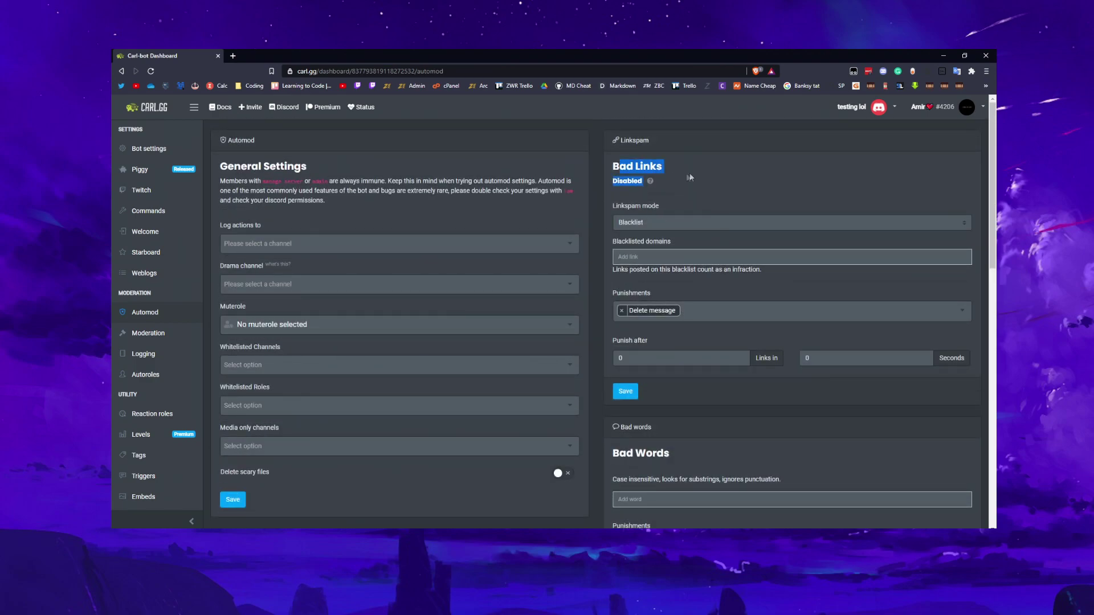
click(639, 220)
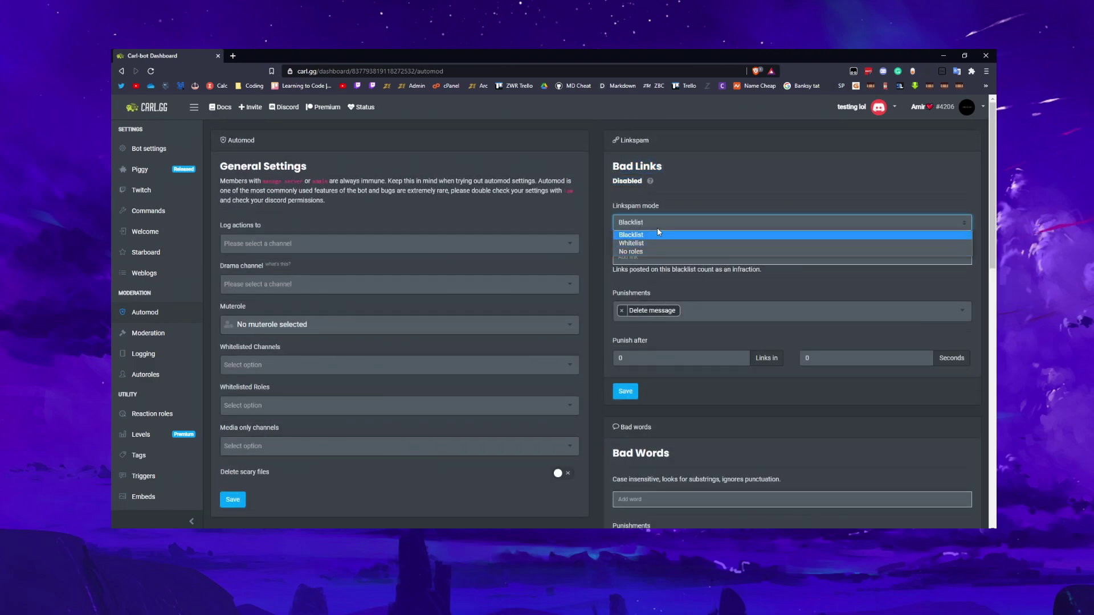
click(669, 219)
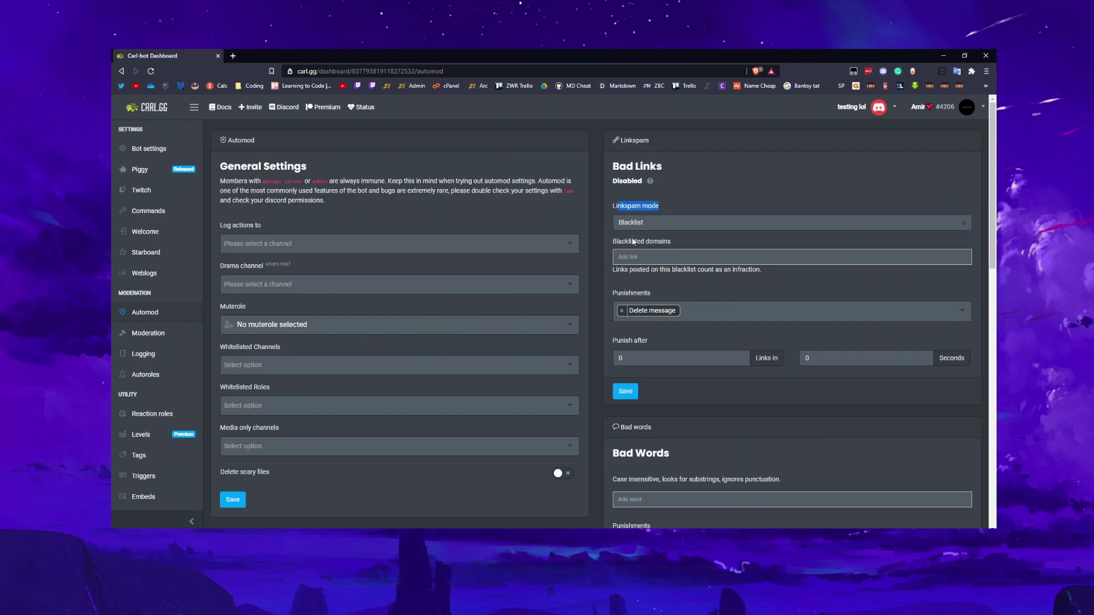
click(655, 224)
click(737, 233)
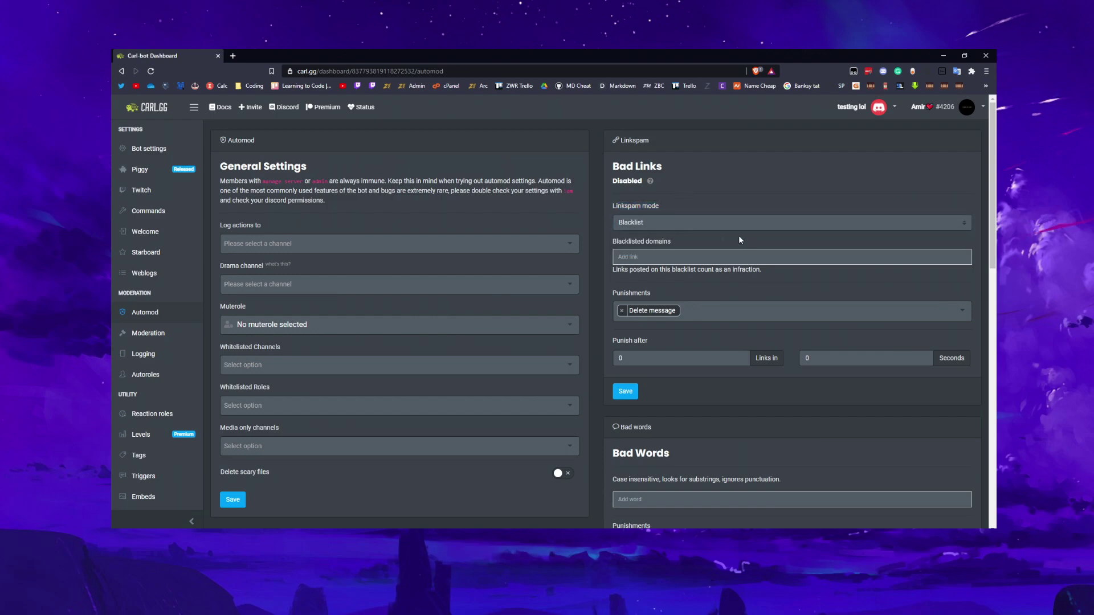
click(671, 256)
mouse_move(624, 242)
mouse_down()
mouse_move(682, 237)
mouse_move(622, 242)
mouse_up()
click(682, 237)
click(676, 241)
click(683, 235)
drag(613, 292, 651, 293)
click(705, 292)
scroll(697, 384, down, 1)
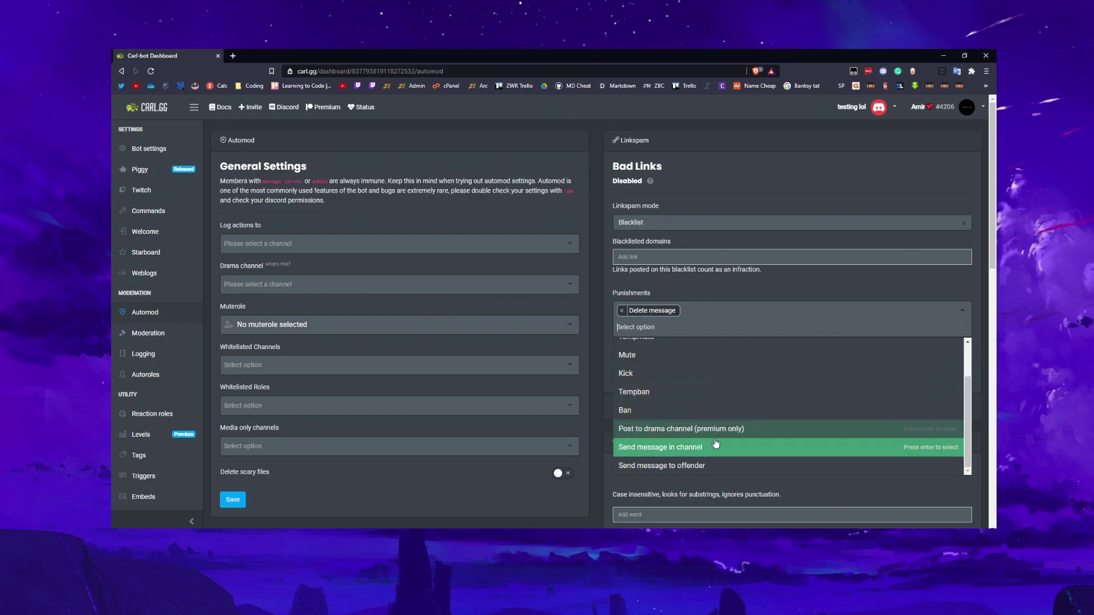
scroll(667, 352, up, 1)
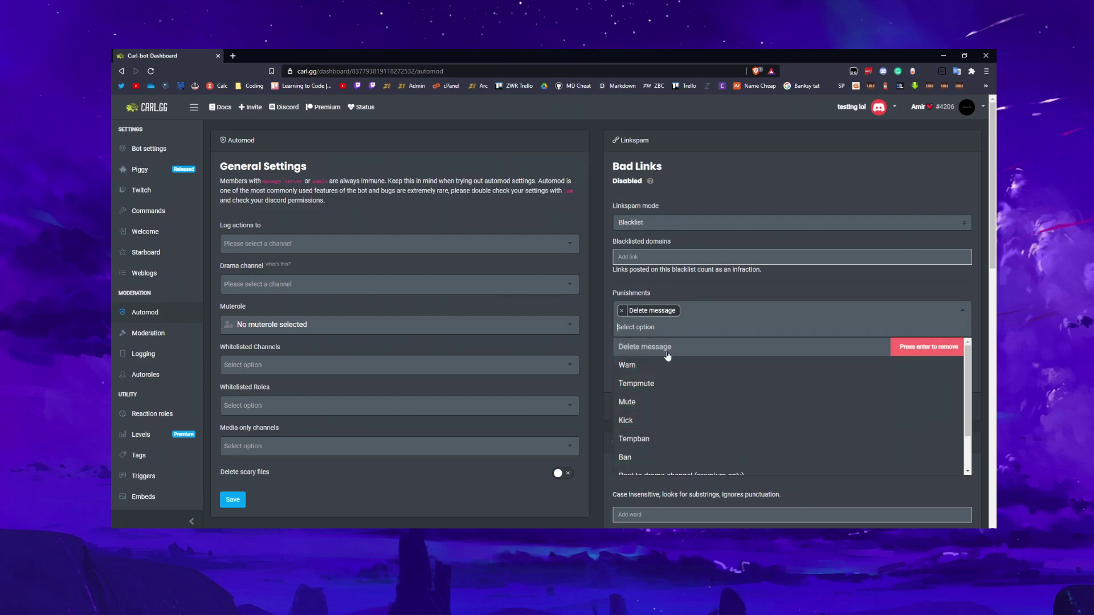
click(711, 294)
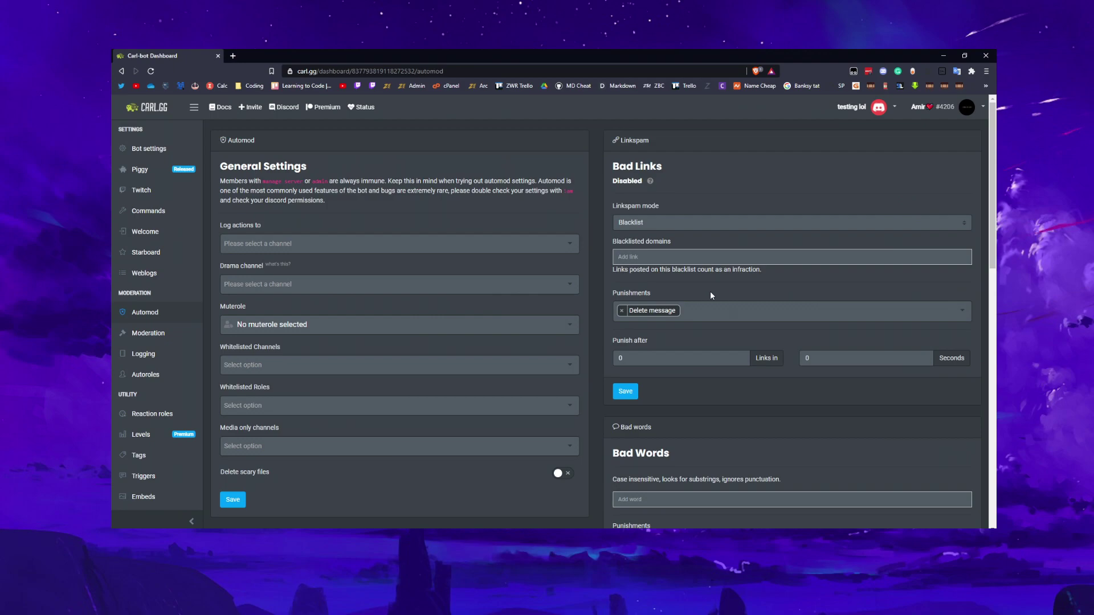
click(628, 355)
click(680, 344)
scroll(631, 261, down, 3)
Save the Bad Links settings and review the Bad Words punishments without changing them
click(626, 253)
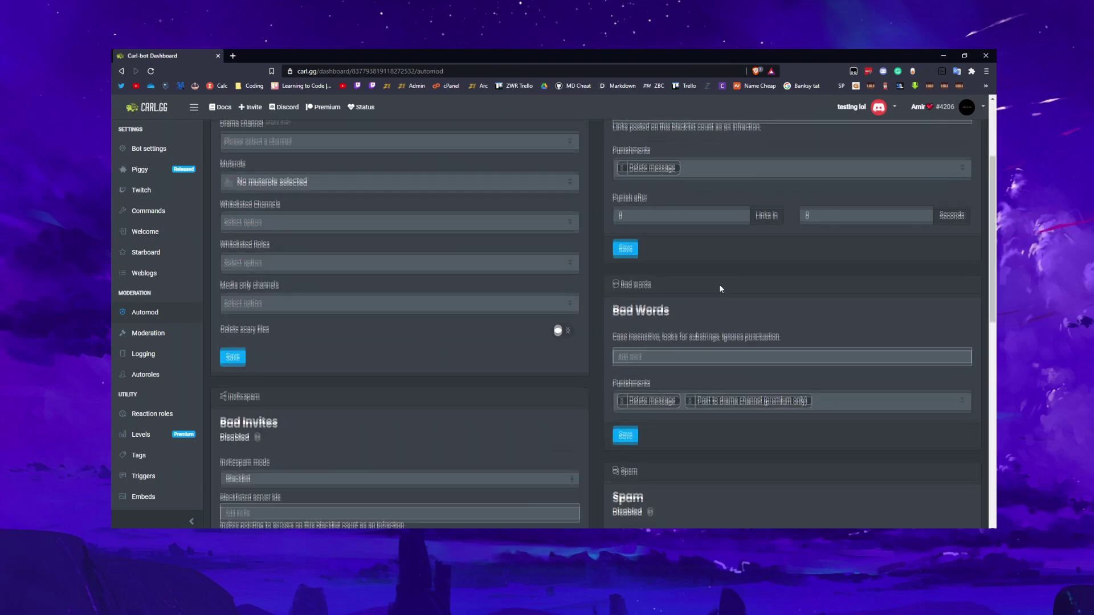
scroll(720, 284, down, 3)
scroll(684, 253, up, 1)
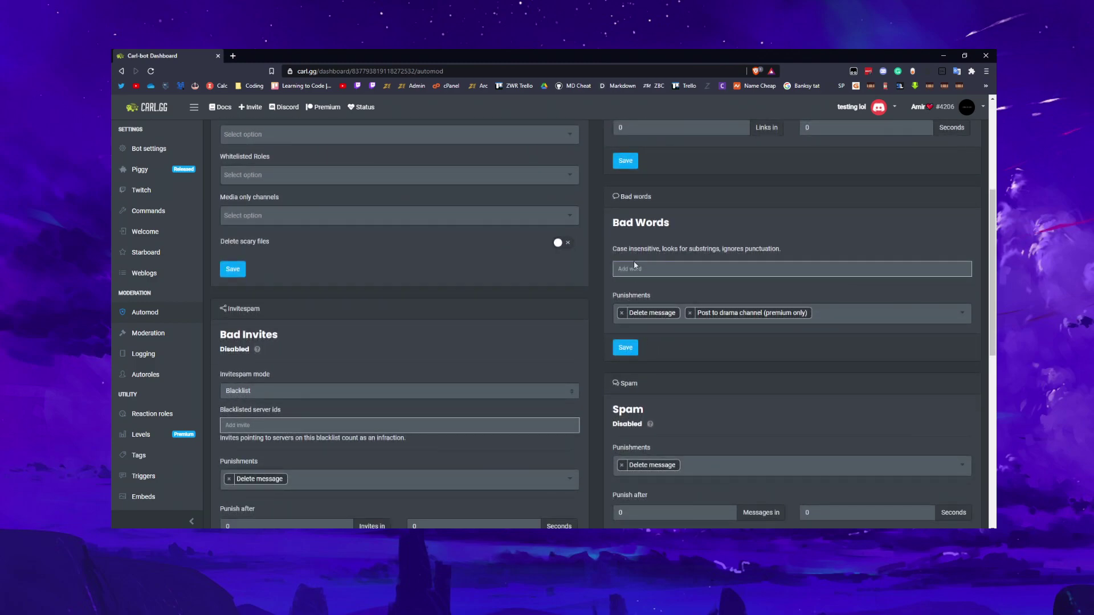
click(860, 318)
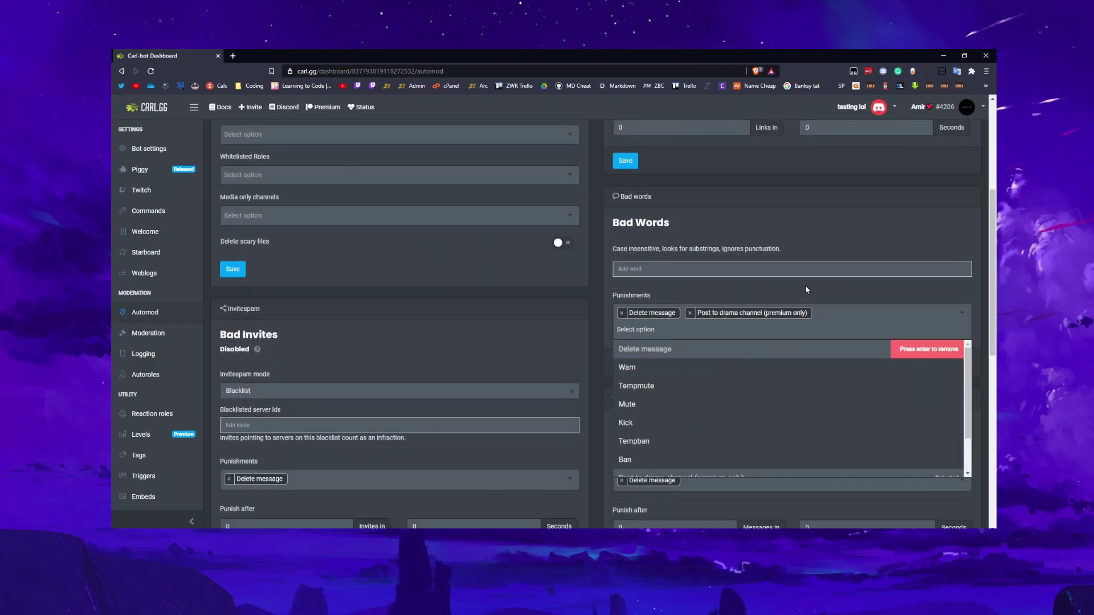
click(778, 313)
Review the warn threshold punishment options without selecting any
scroll(781, 307, down, 3)
scroll(780, 308, down, 3)
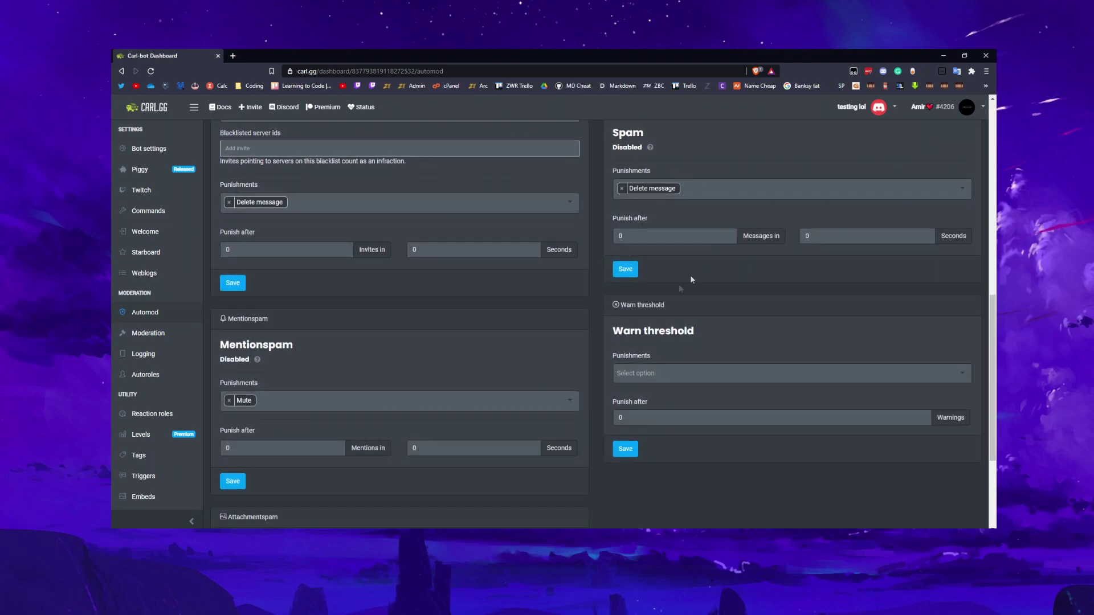
click(669, 379)
click(661, 338)
click(674, 373)
click(701, 348)
Set Punish after to 5 warnings, adding then removing Tempmute so no punishment remains
click(682, 417)
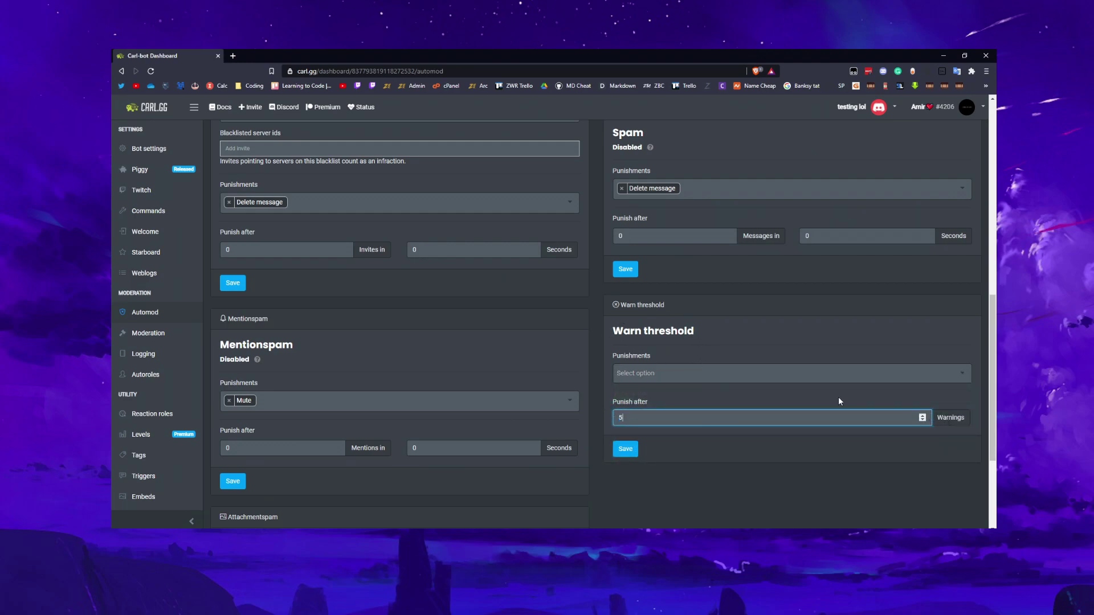
click(792, 375)
click(730, 391)
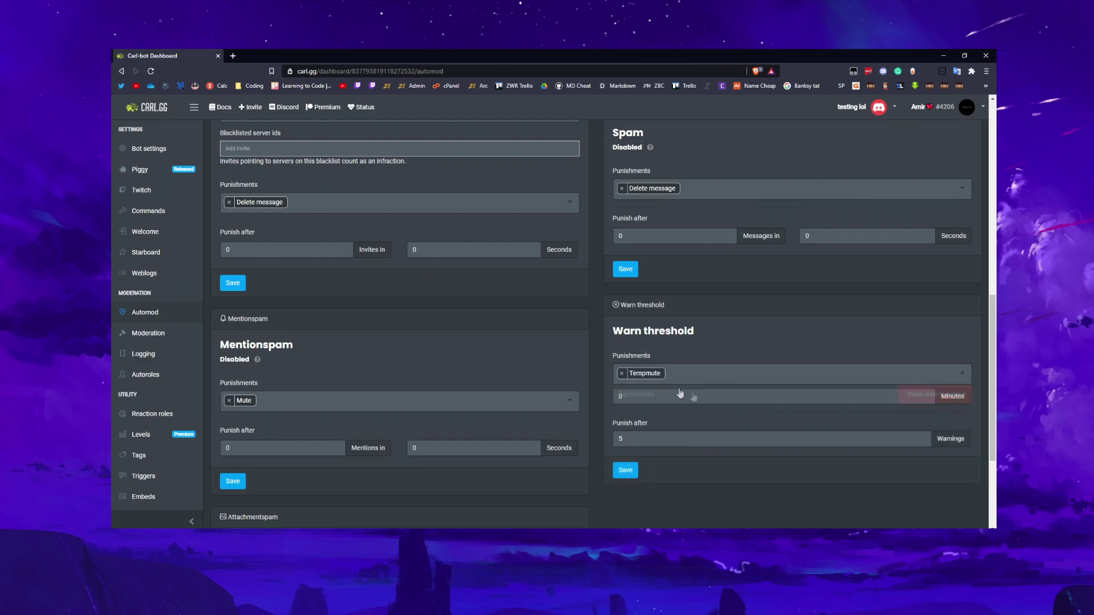
click(622, 373)
click(654, 372)
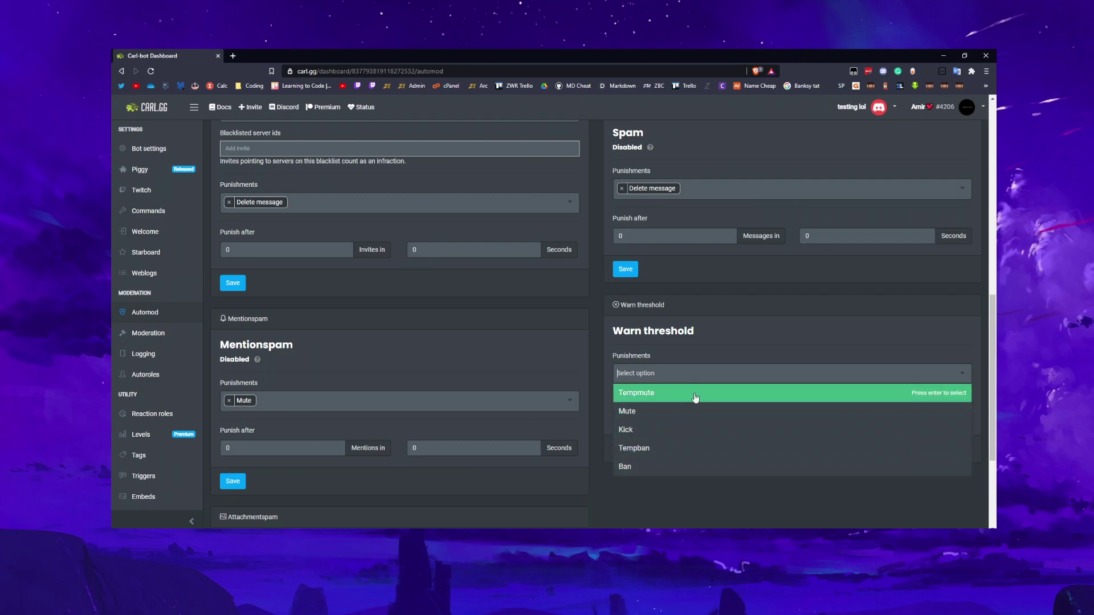
click(732, 333)
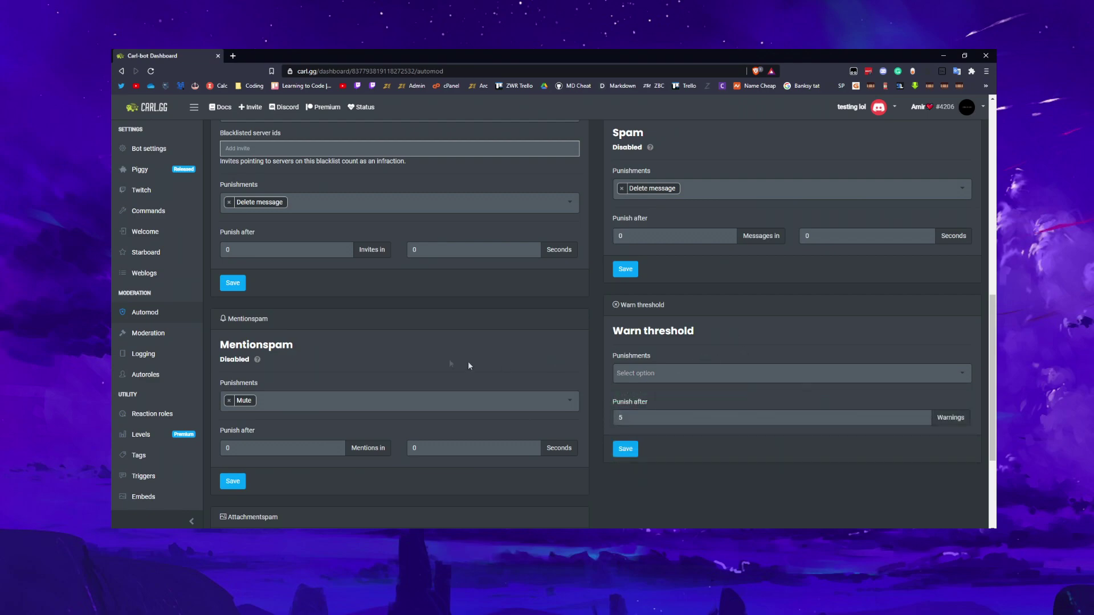
scroll(502, 367, down, 3)
scroll(489, 371, up, 4)
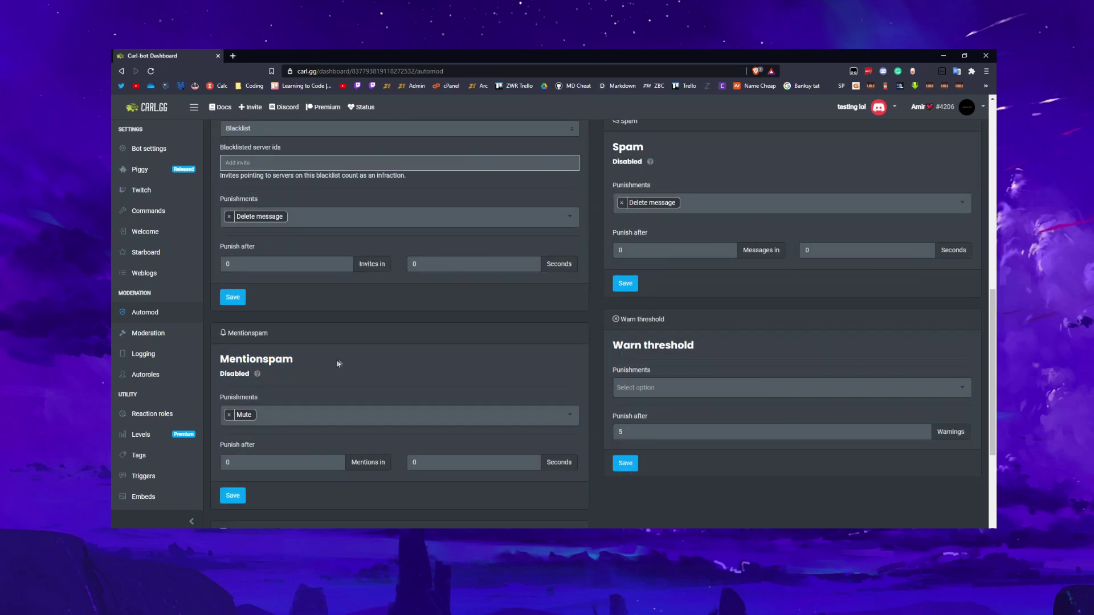
scroll(335, 361, down, 3)
drag(241, 370, 316, 372)
click(286, 355)
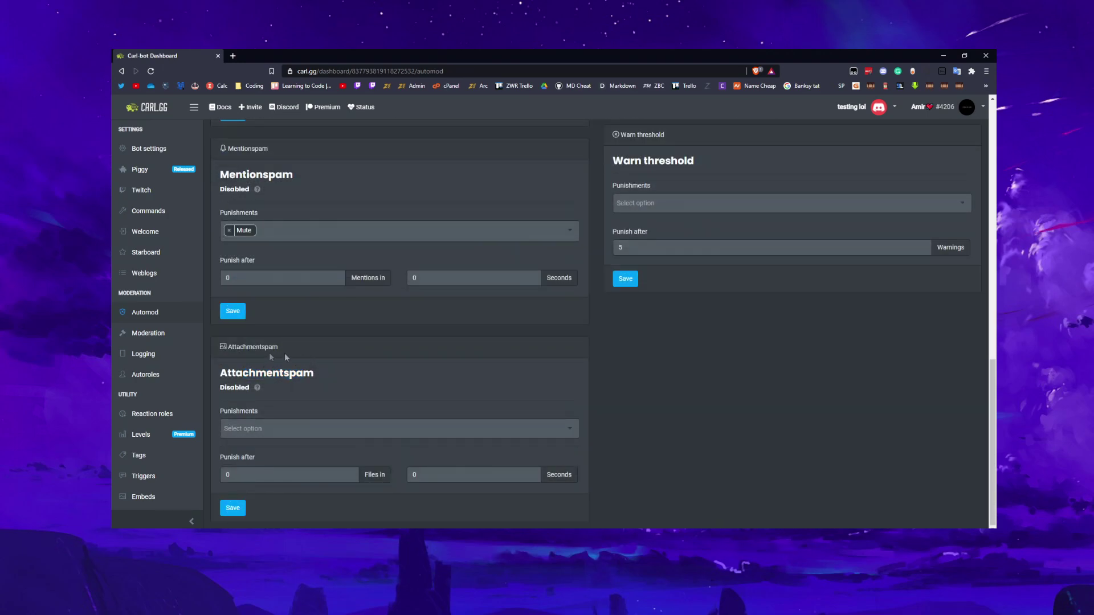
drag(236, 373, 334, 374)
scroll(334, 373, up, 9)
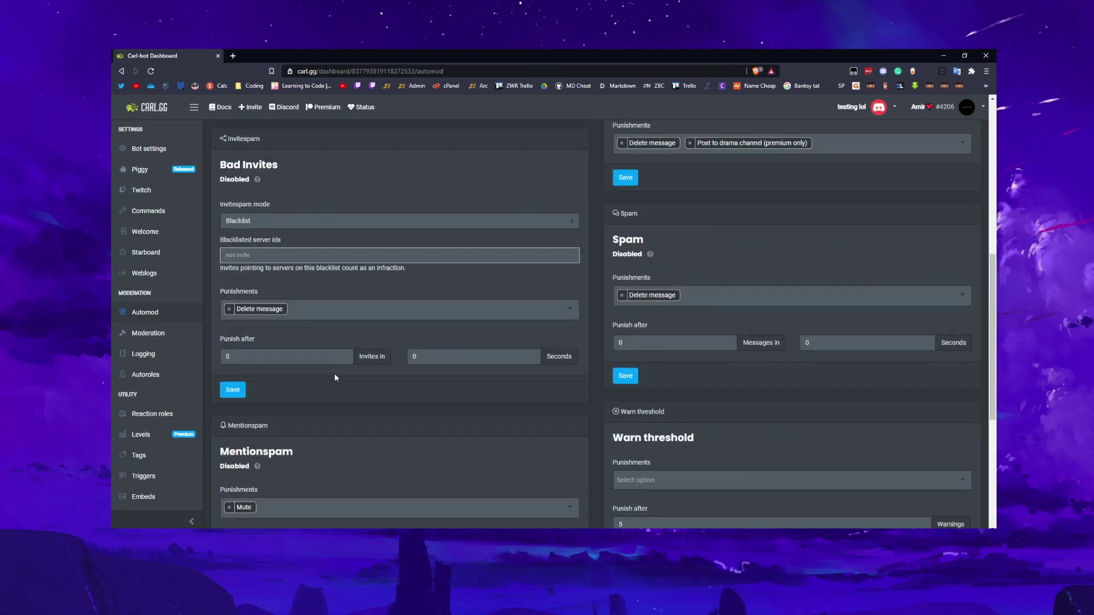
Open Moderation settings and check the Send reports to channel list without changing it
click(179, 339)
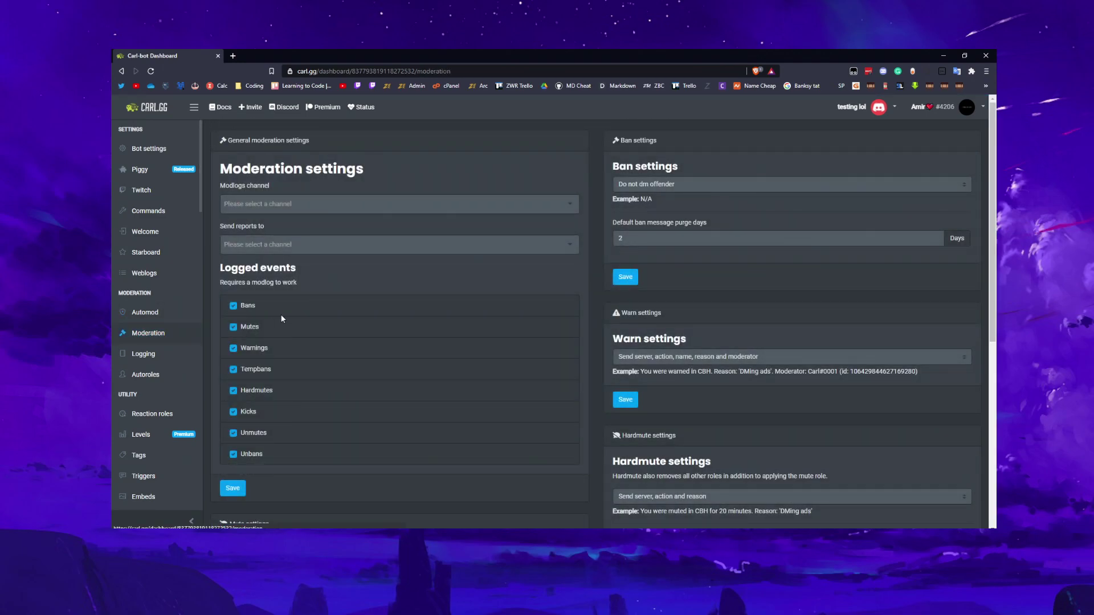
drag(226, 190, 303, 224)
click(302, 245)
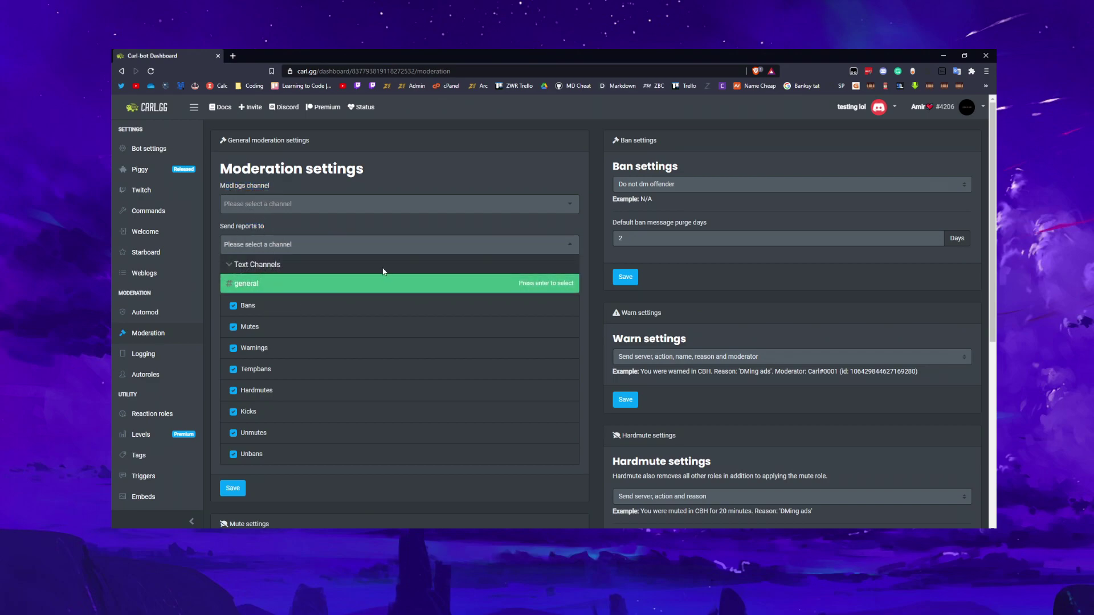
click(534, 168)
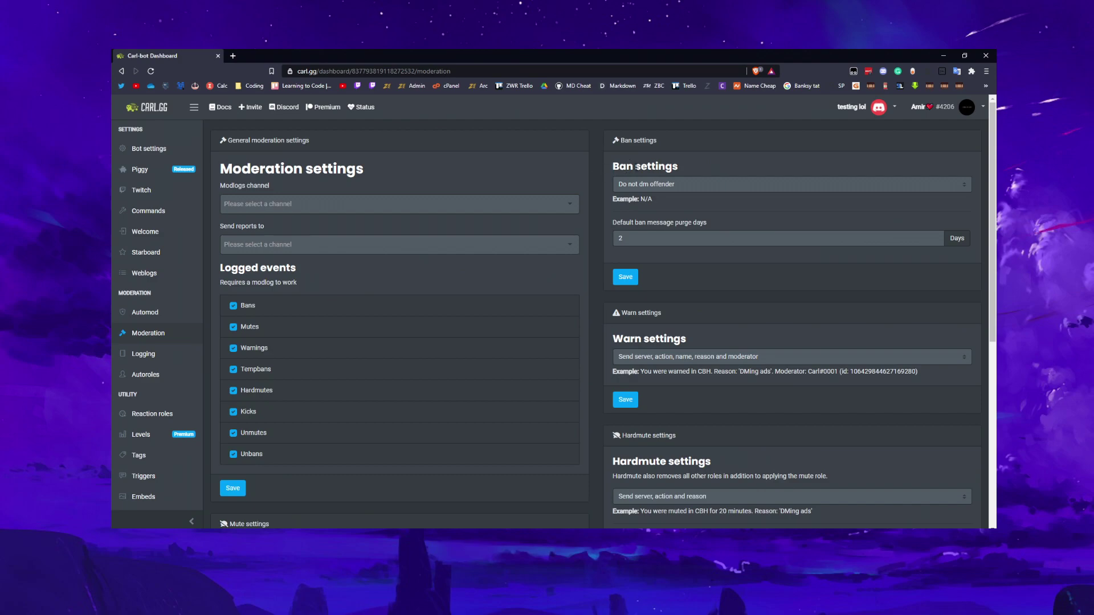
Keep ban settings as they are: no message to banned offenders, purge days at 2
click(627, 185)
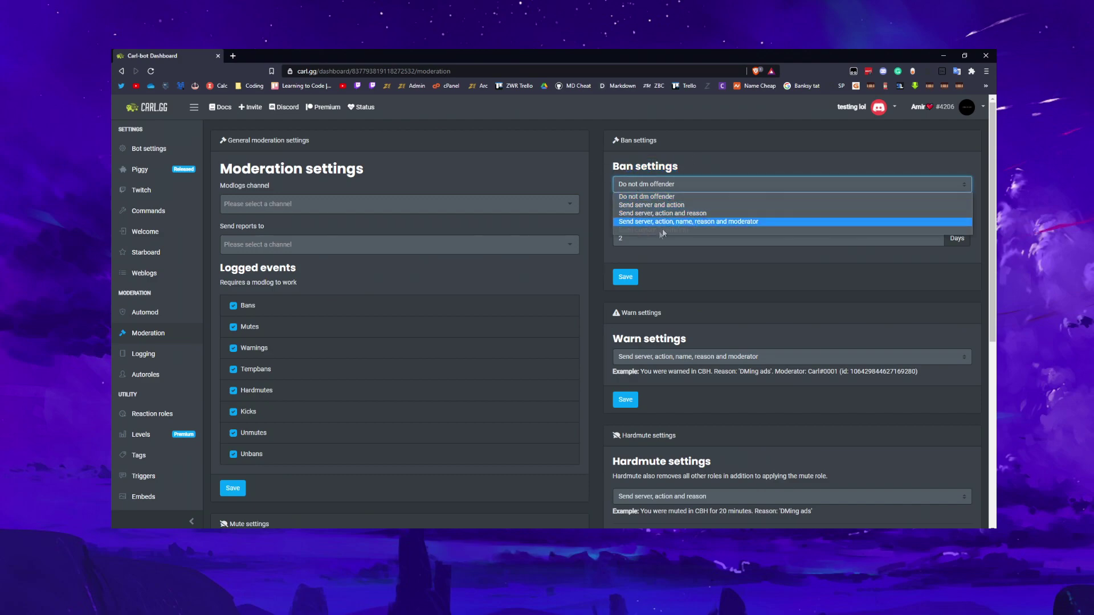
click(735, 196)
scroll(682, 227, down, 2)
scroll(682, 227, up, 2)
click(654, 236)
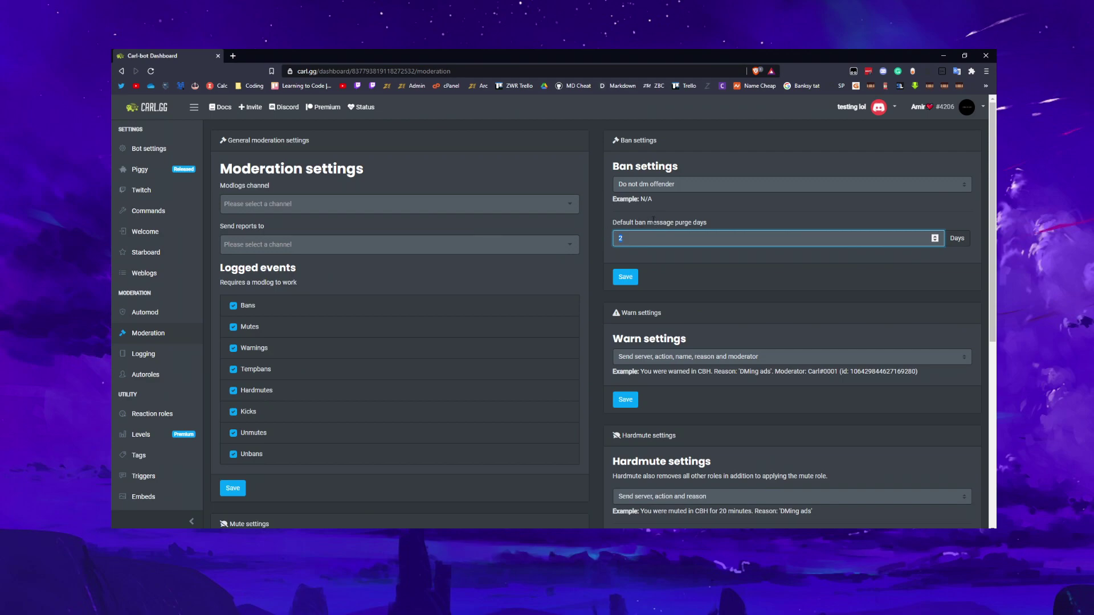
click(784, 228)
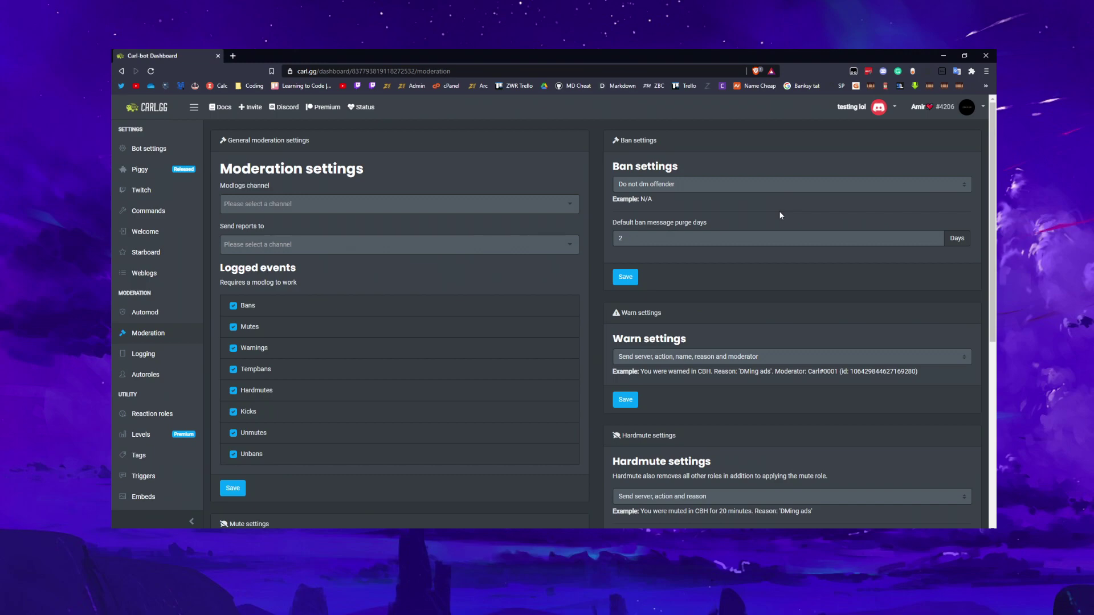
Review the warn message options, keeping the full warn message details
scroll(782, 216, down, 3)
click(666, 217)
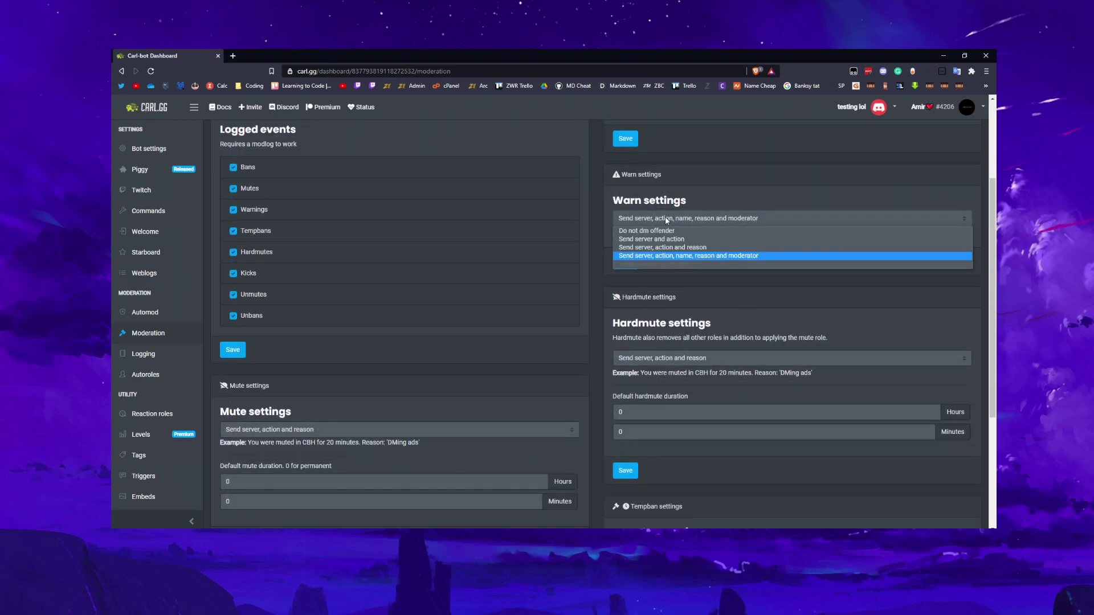
click(655, 256)
scroll(651, 277, down, 1)
triple_click(661, 231)
scroll(661, 232, down, 2)
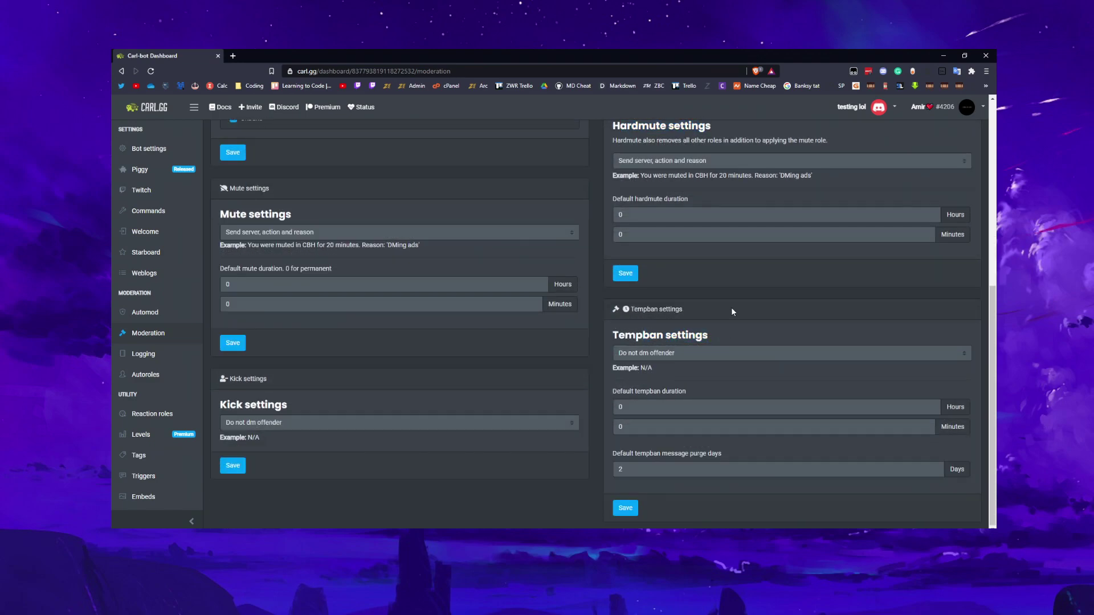
scroll(730, 307, up, 6)
click(671, 296)
click(656, 335)
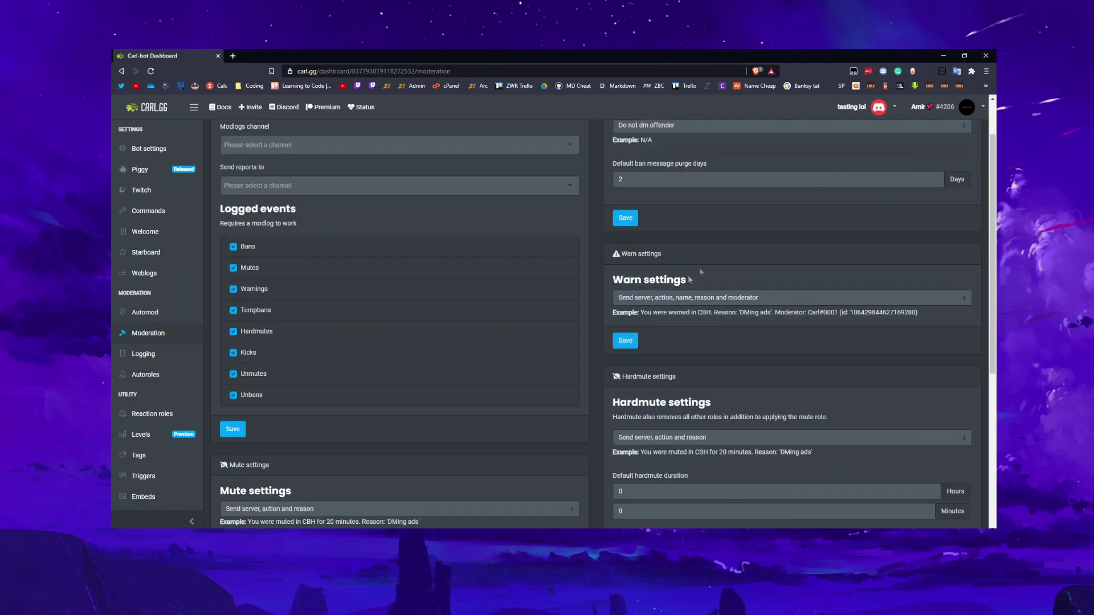
Check the default hardmute duration in hours and stop logging mutes
scroll(659, 326, down, 2)
click(642, 357)
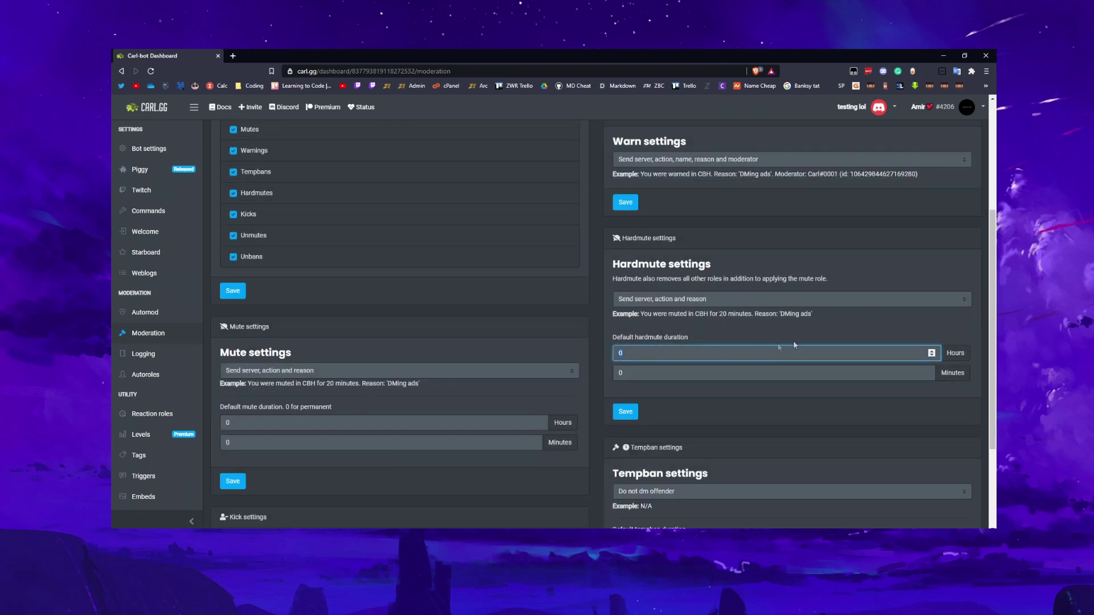
scroll(745, 395, down, 2)
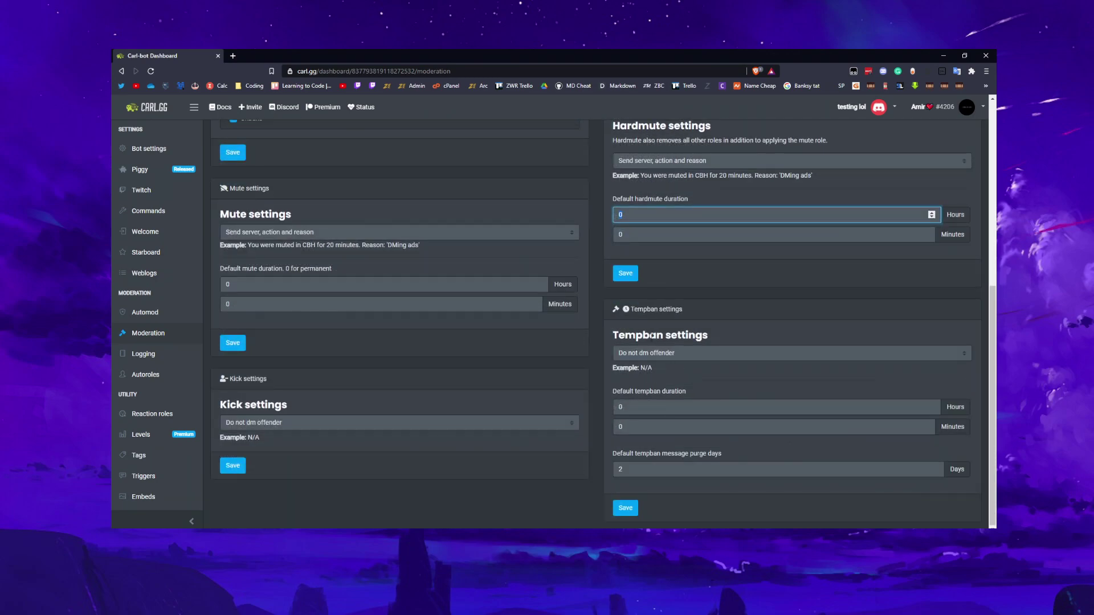
scroll(284, 361, up, 5)
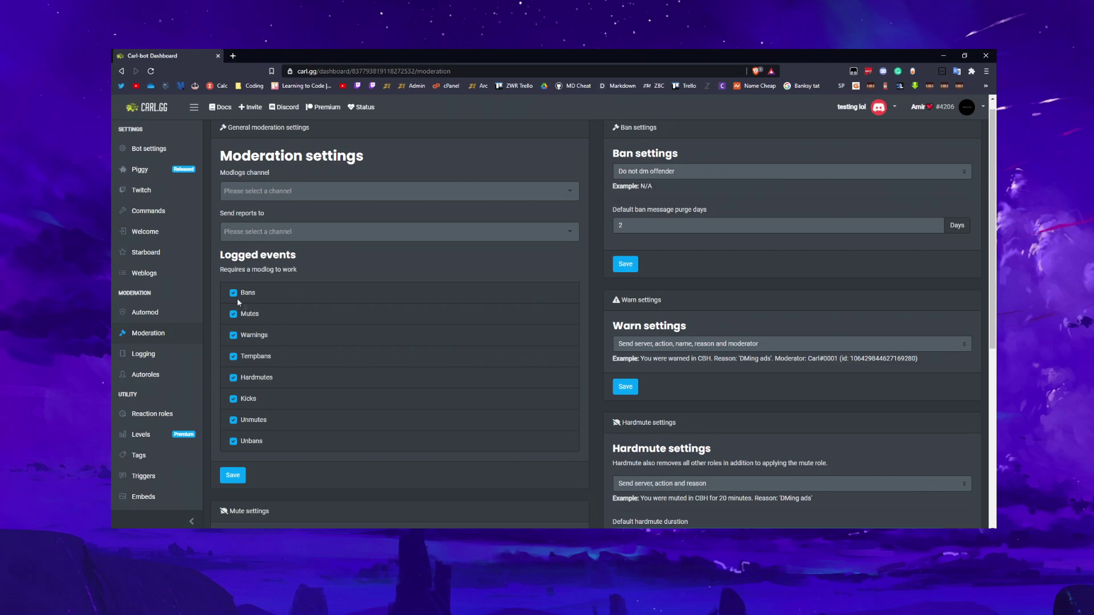
click(234, 314)
click(148, 215)
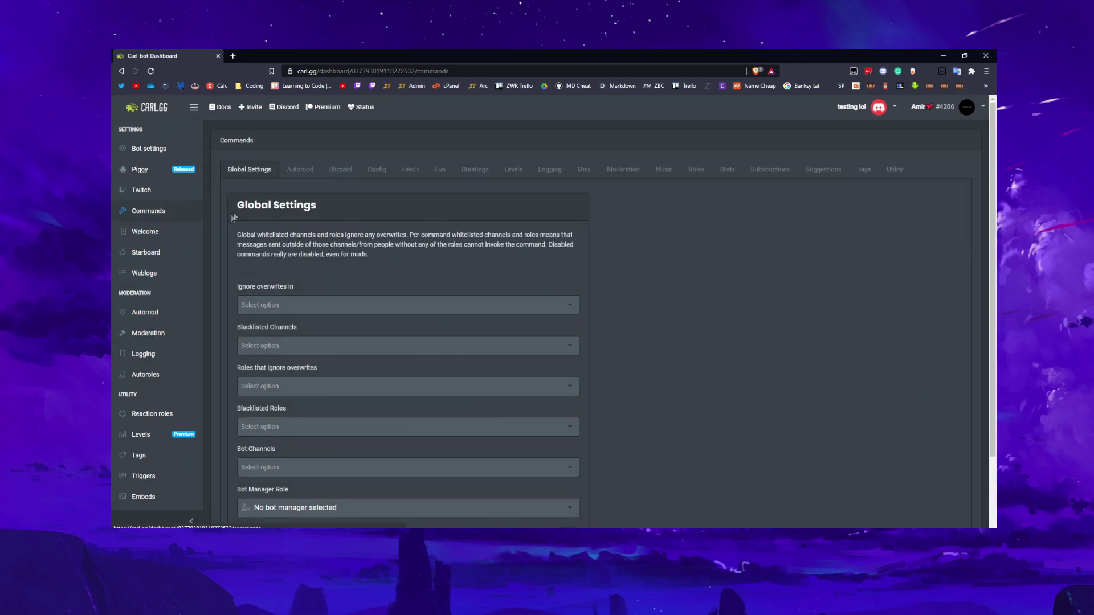
click(295, 174)
click(340, 169)
click(376, 170)
click(411, 170)
click(440, 170)
click(479, 171)
click(513, 171)
click(550, 171)
click(627, 171)
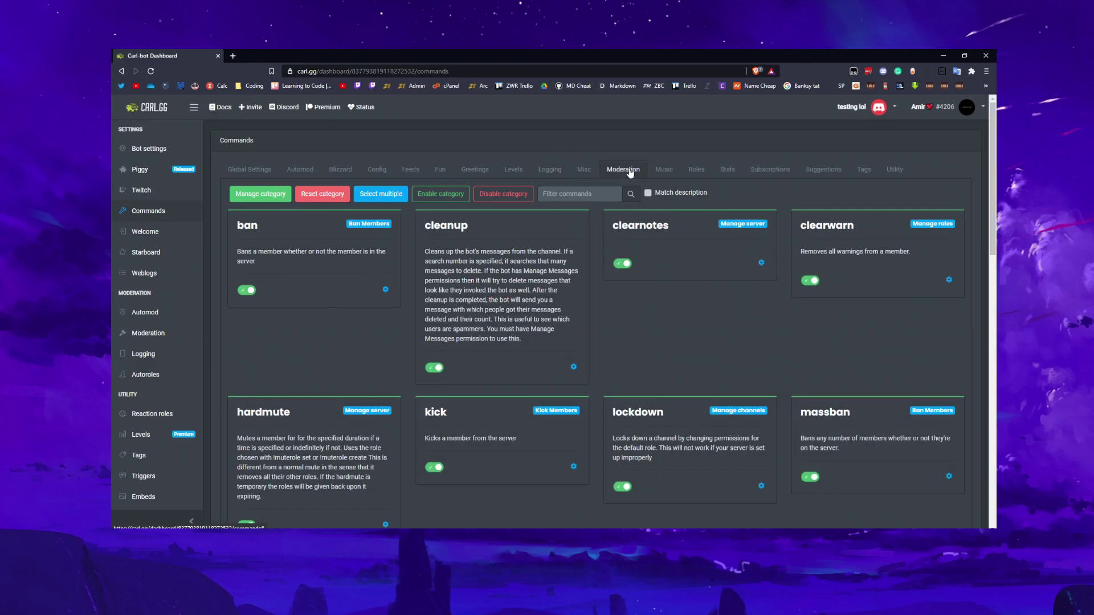
click(664, 170)
click(695, 170)
click(727, 169)
click(769, 171)
click(824, 171)
click(864, 170)
click(895, 170)
click(315, 169)
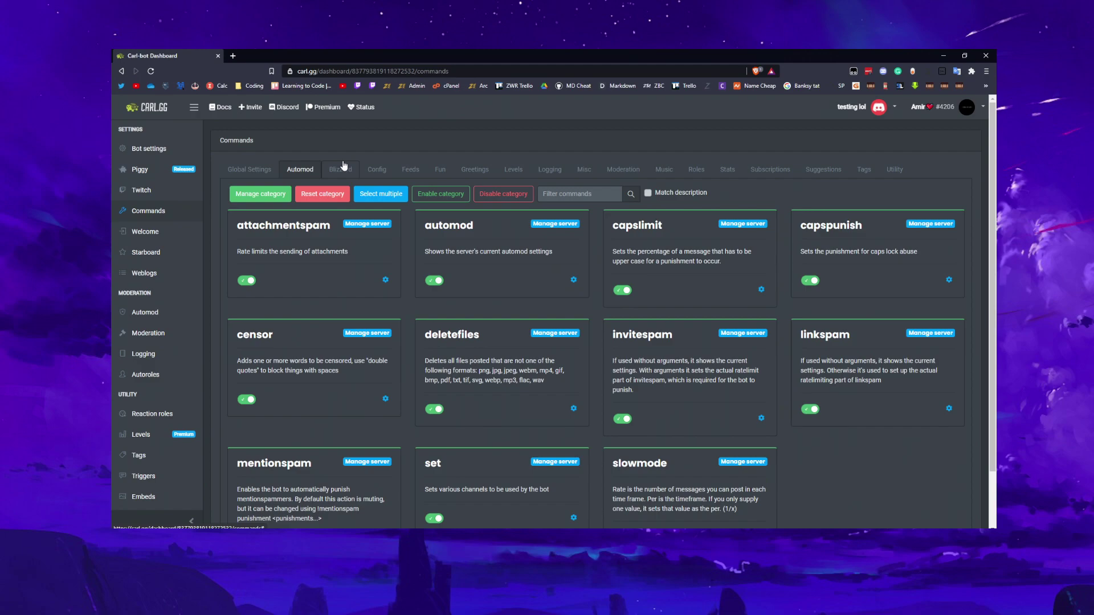
click(249, 169)
click(297, 170)
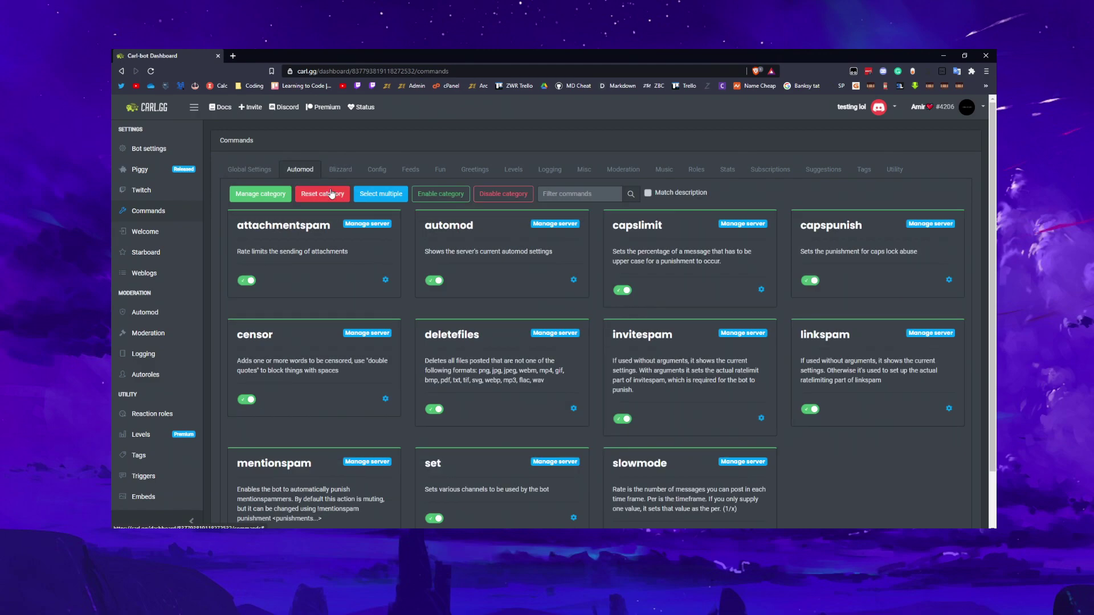
scroll(407, 231, down, 1)
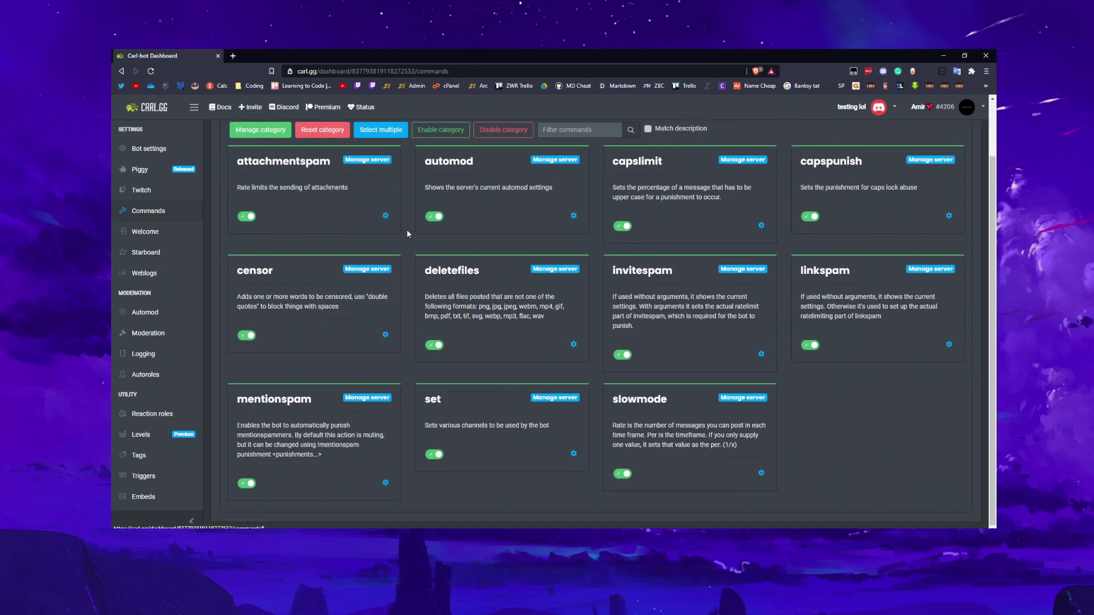
scroll(408, 222, up, 1)
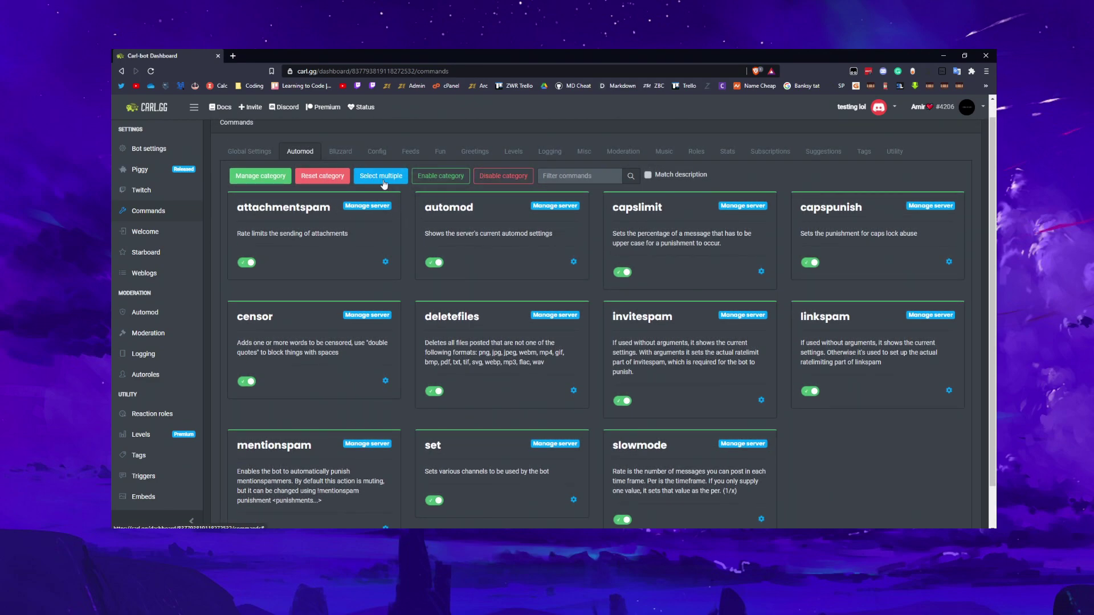
click(386, 263)
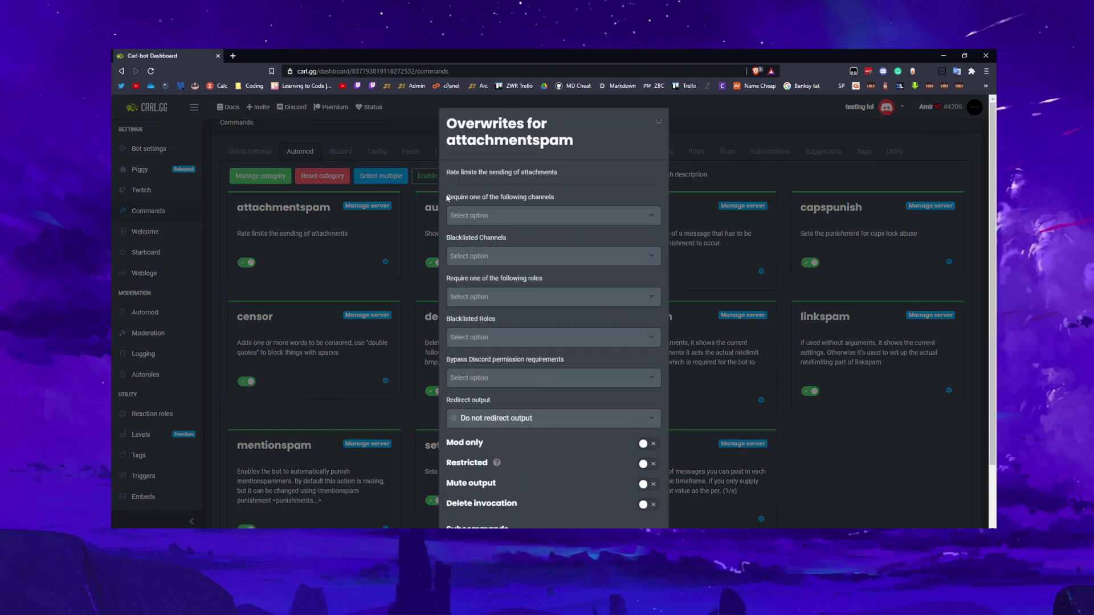
drag(447, 198, 535, 202)
drag(464, 240, 491, 247)
drag(454, 280, 465, 280)
click(659, 121)
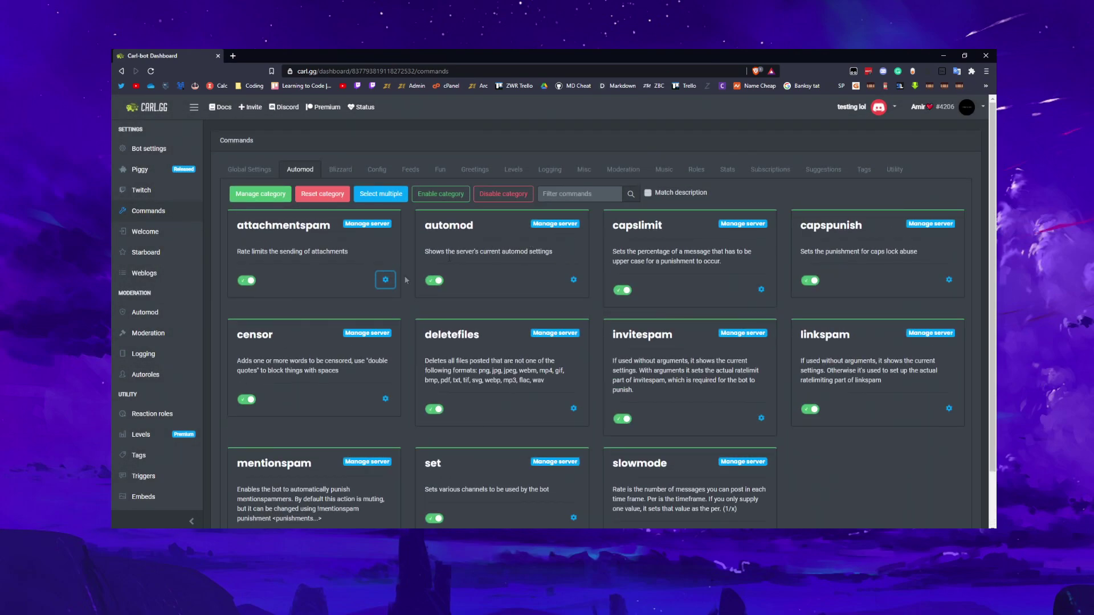
click(249, 173)
Disable the Automod, Blizzard, Config, Feeds, Fun and Greetings command categories
click(297, 174)
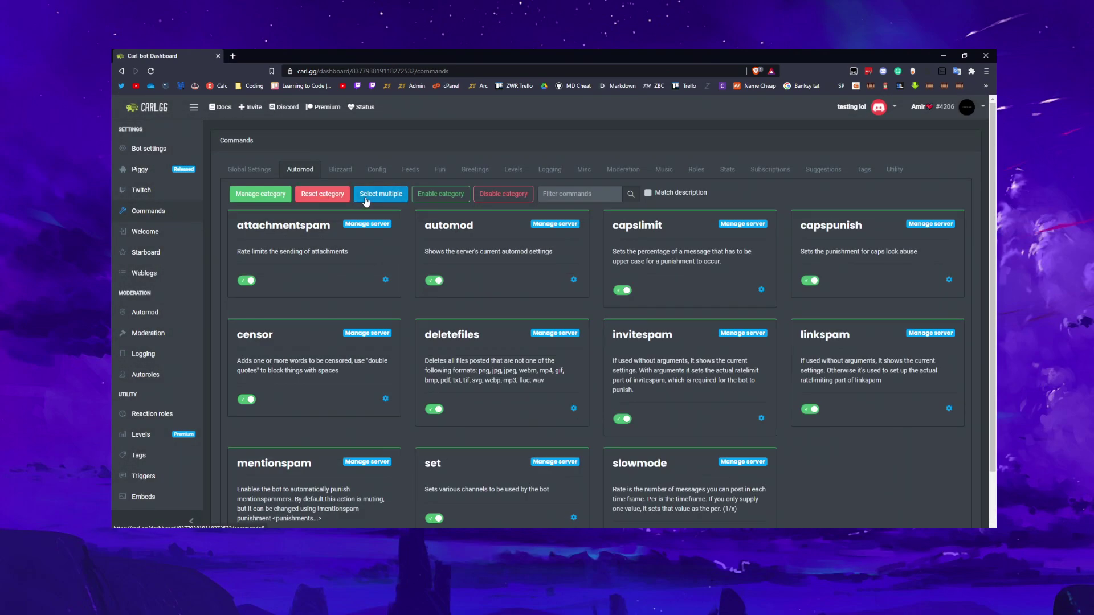
click(504, 193)
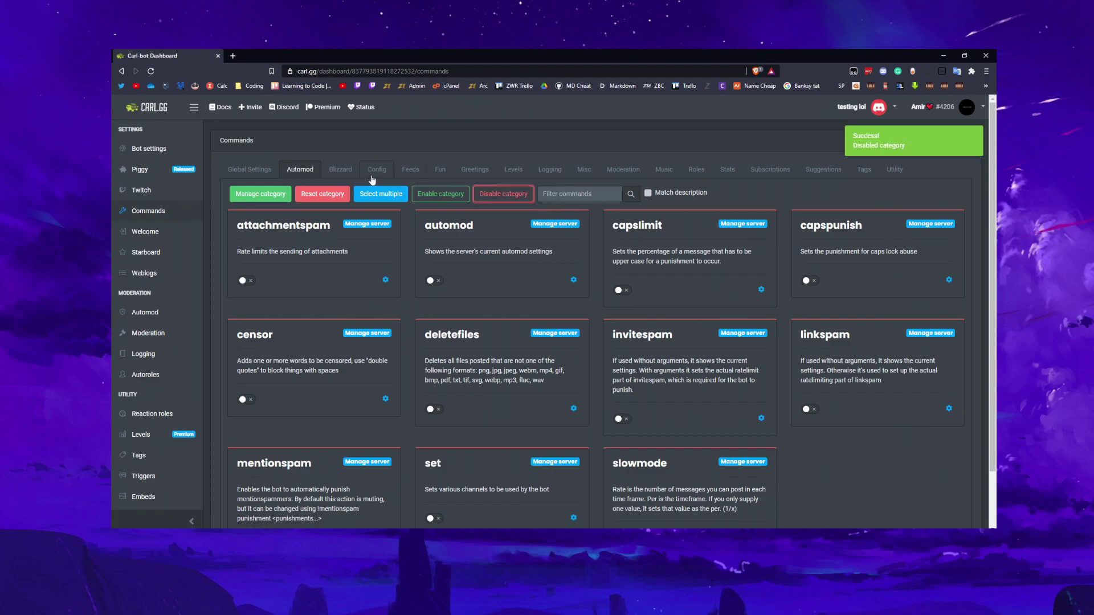
click(340, 170)
click(504, 193)
click(377, 169)
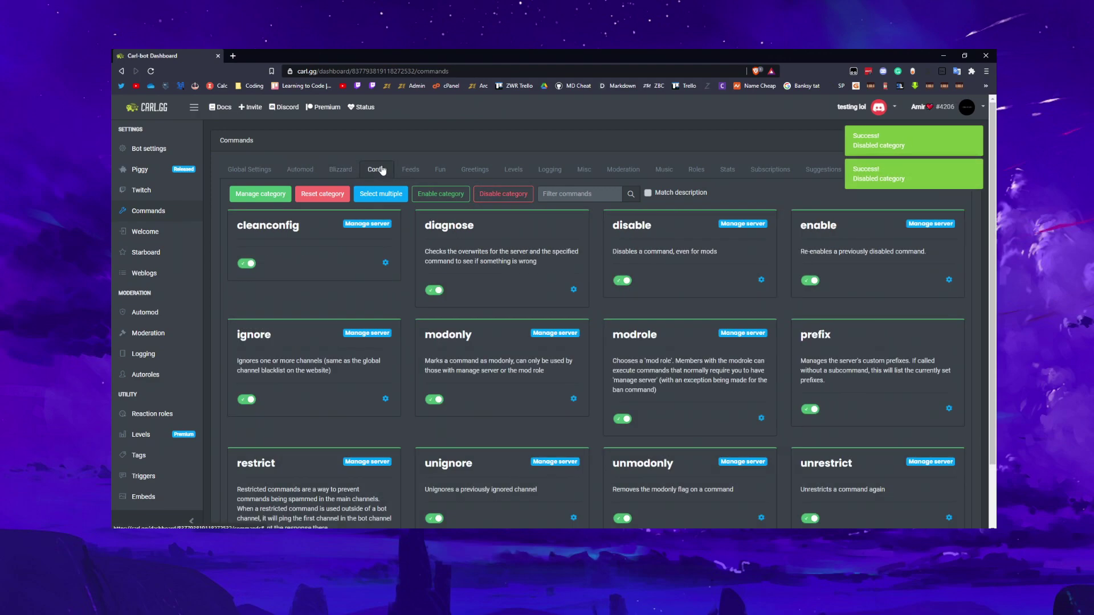
click(504, 194)
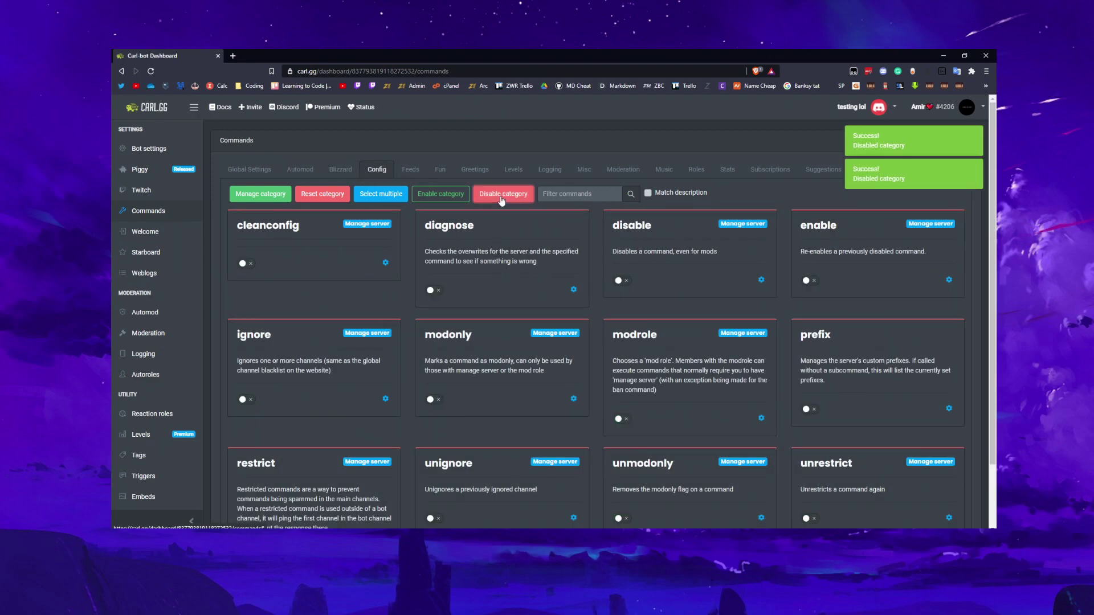
scroll(564, 197, down, 1)
scroll(569, 195, up, 1)
click(420, 170)
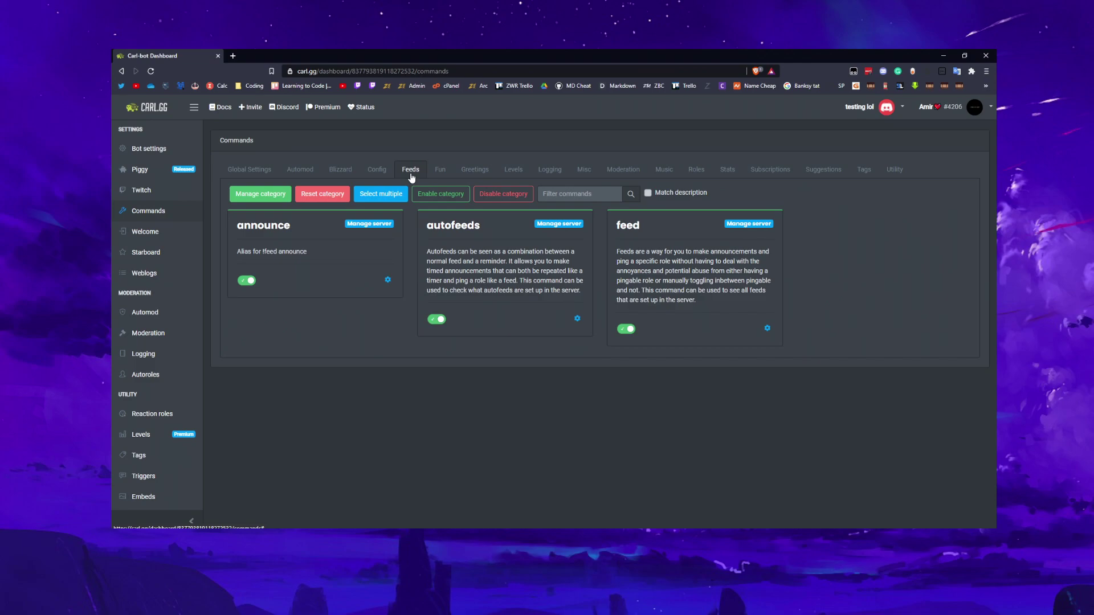
click(503, 194)
click(438, 169)
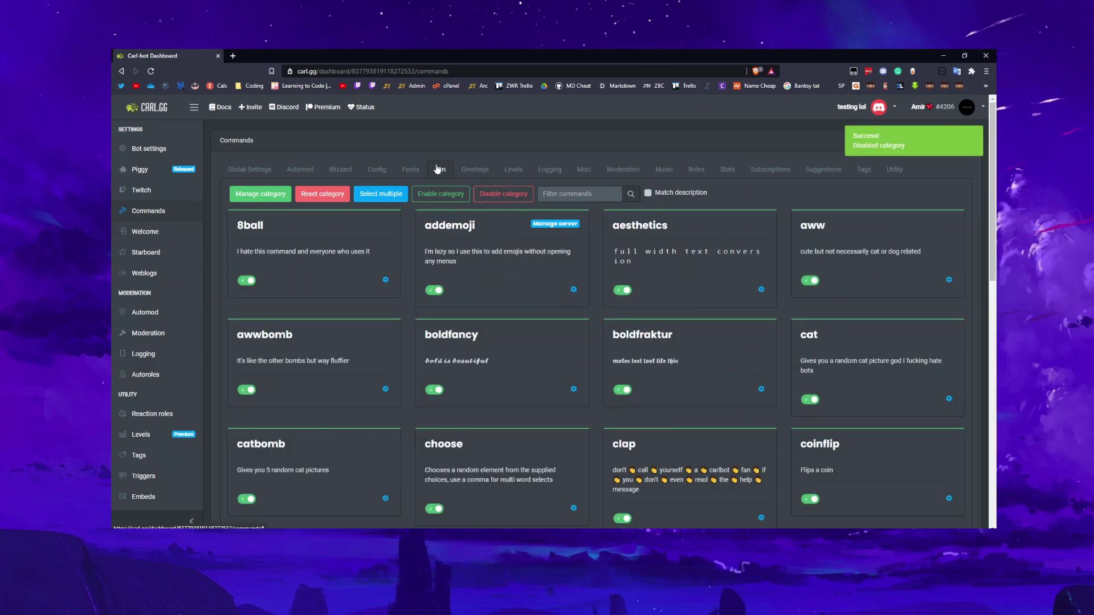
scroll(505, 200, down, 2)
scroll(505, 200, up, 2)
click(507, 195)
click(474, 169)
click(508, 195)
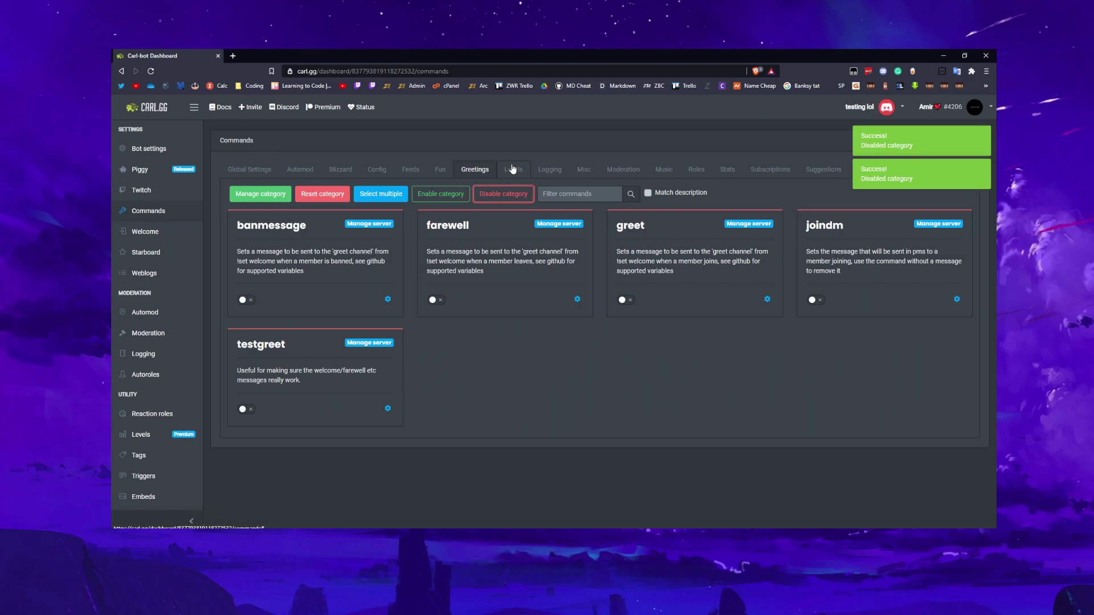
Disable the Levels, Logging, Misc, Moderation, Music, Roles, Stats, Subscriptions, Suggestions and Tags categories
click(513, 169)
click(503, 194)
click(550, 169)
click(503, 194)
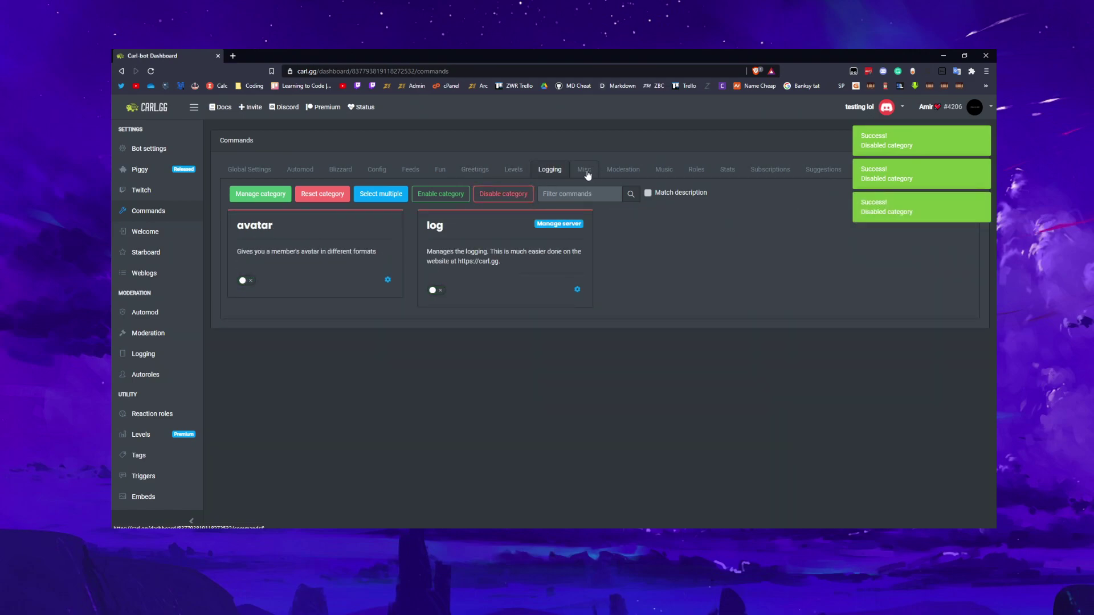
click(584, 170)
click(503, 194)
click(623, 170)
click(503, 194)
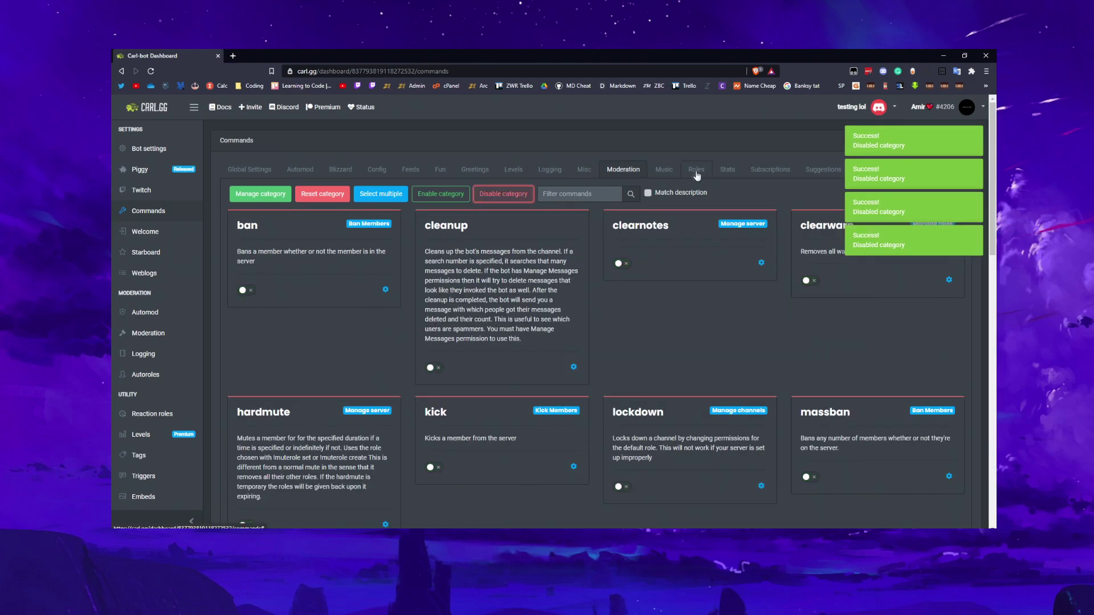
click(664, 169)
click(503, 194)
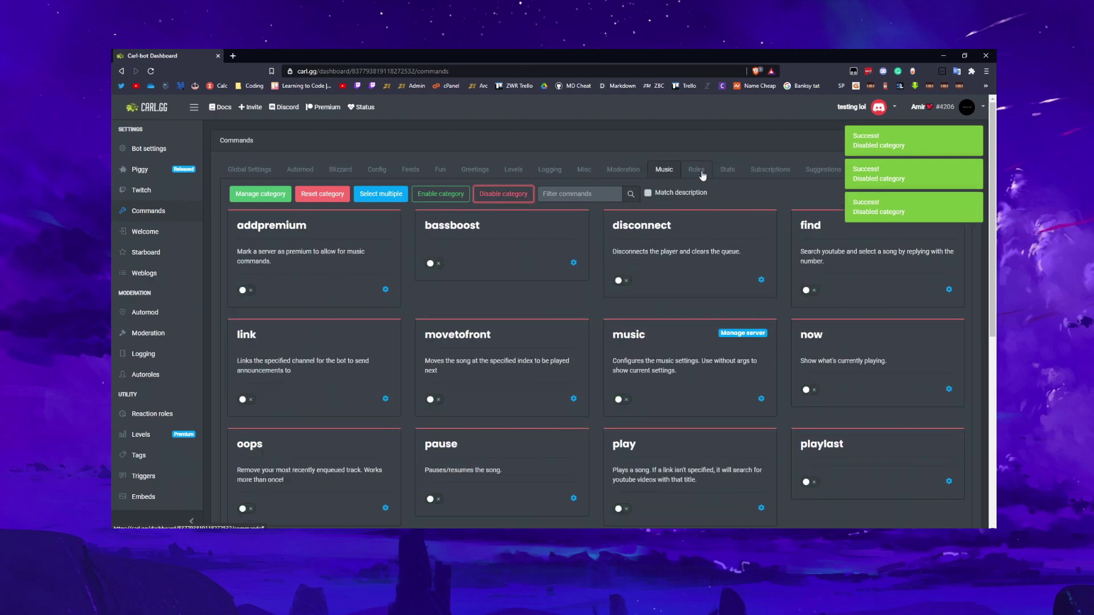
click(699, 170)
click(504, 194)
click(728, 169)
click(499, 191)
click(770, 169)
click(503, 194)
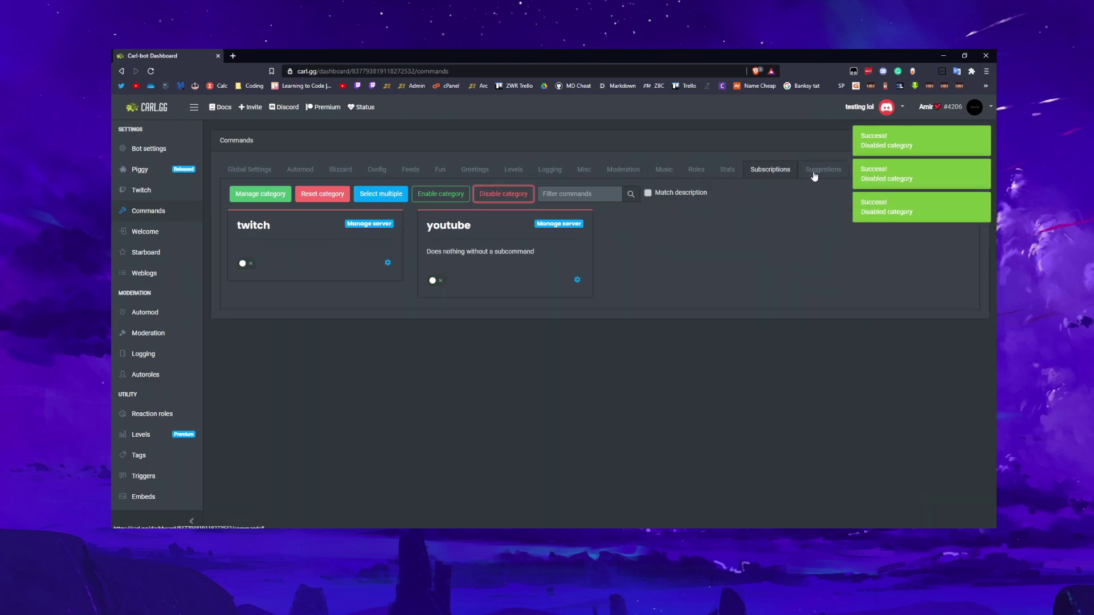
click(814, 174)
click(503, 194)
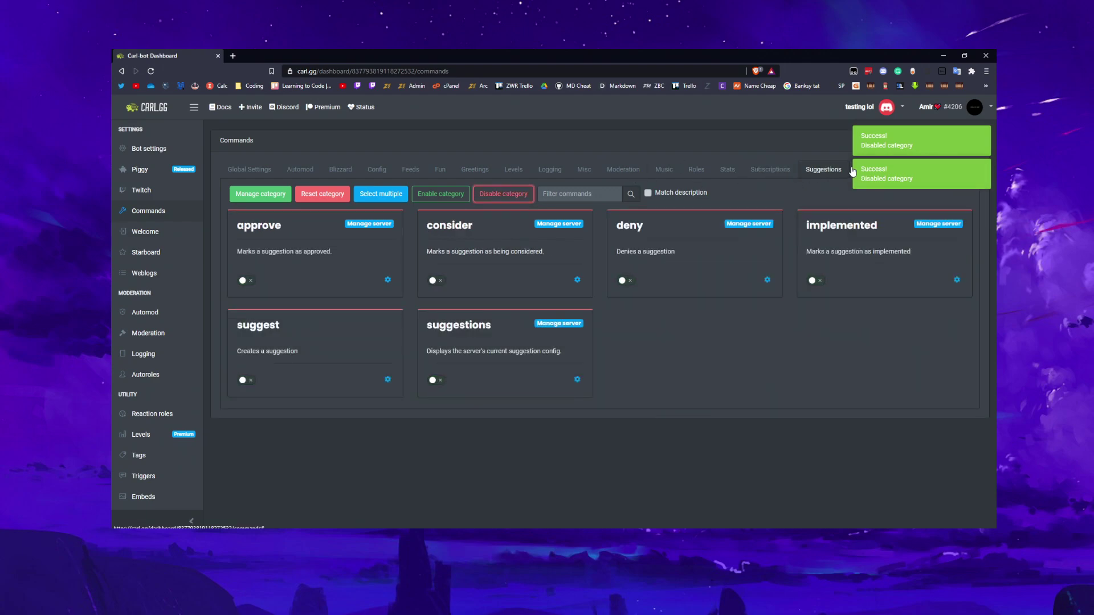
click(858, 170)
click(503, 194)
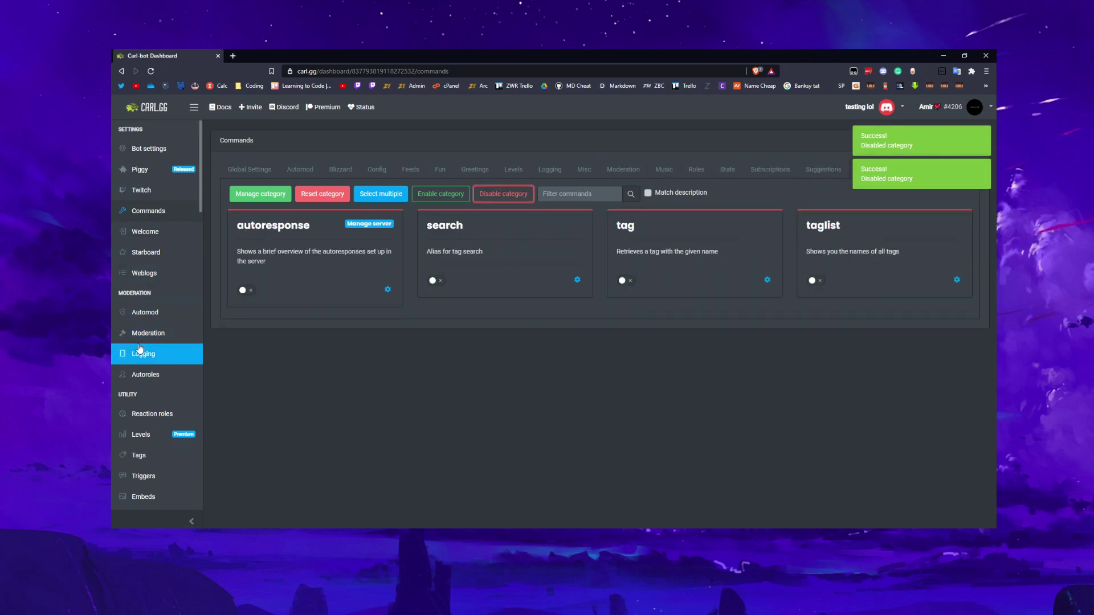
click(140, 352)
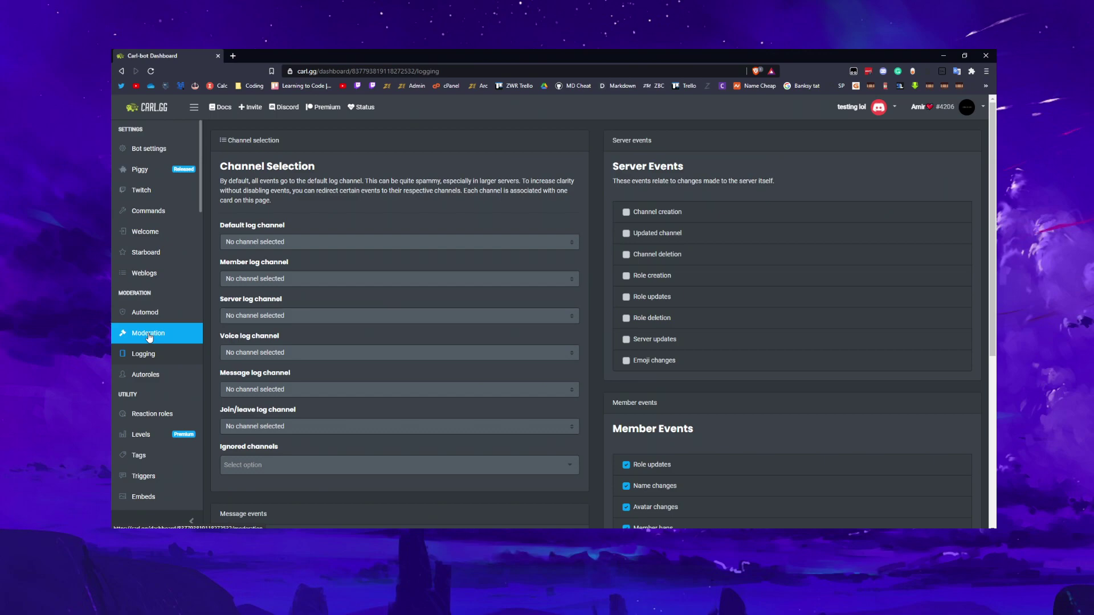
Tick all eight server events: channel create, update, delete, role create, update, delete, server updates, emoji changes
click(627, 213)
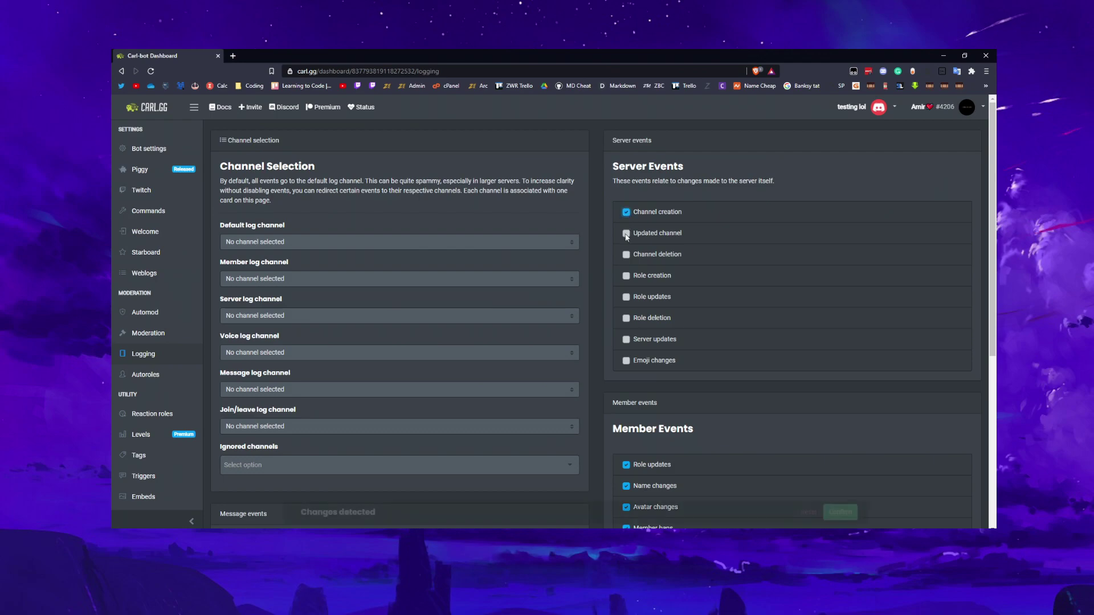
click(627, 234)
click(626, 255)
click(627, 275)
click(628, 297)
click(629, 318)
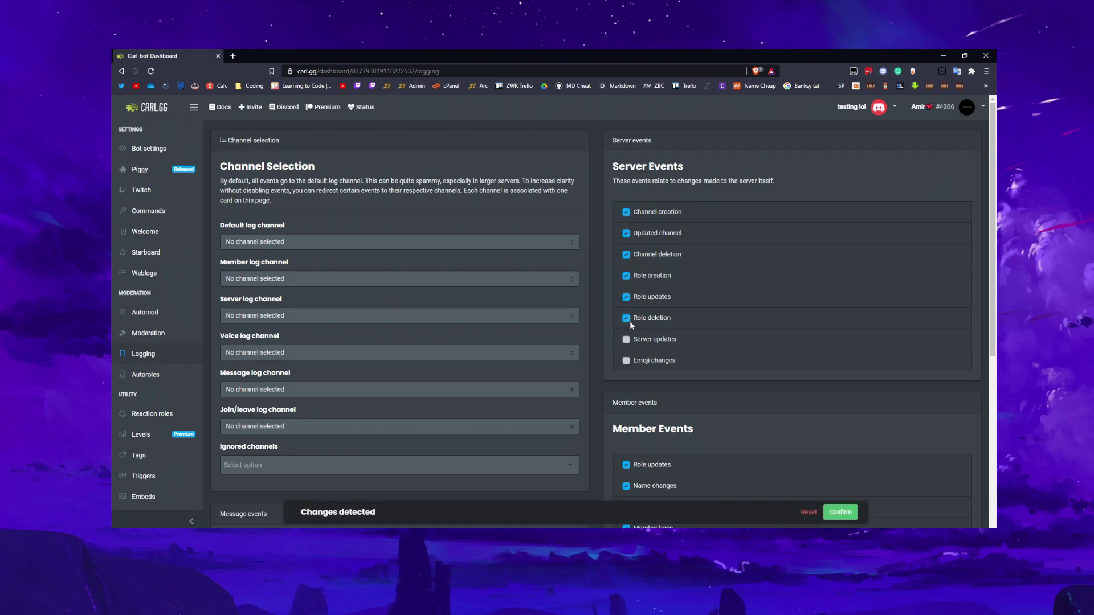
click(629, 339)
drag(633, 212, 673, 213)
click(704, 355)
Check the Default and Server log channel lists, leaving both without a channel
click(251, 241)
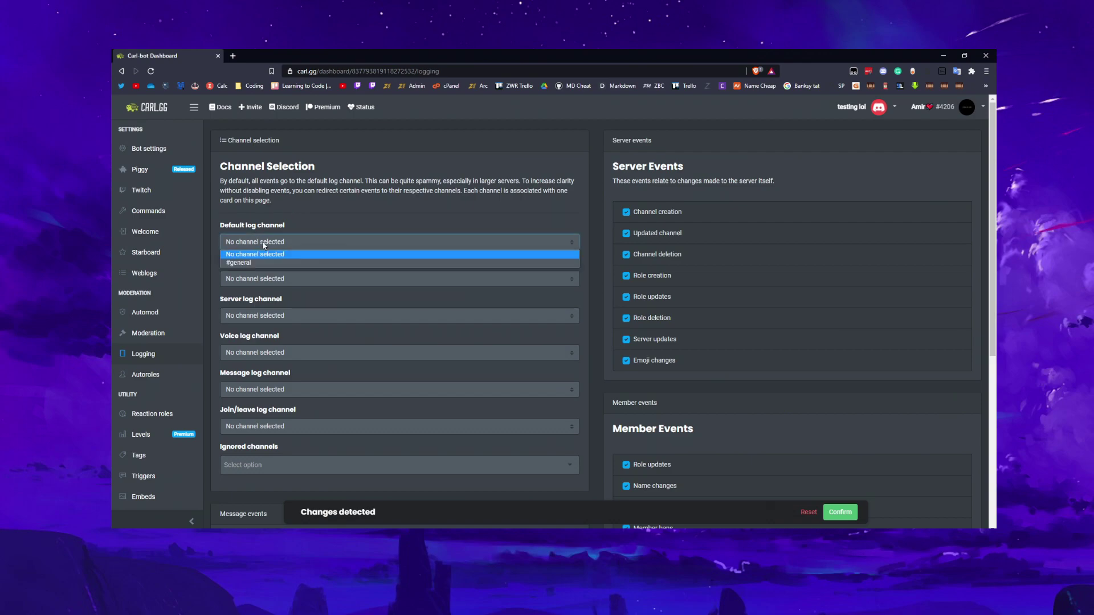
click(321, 201)
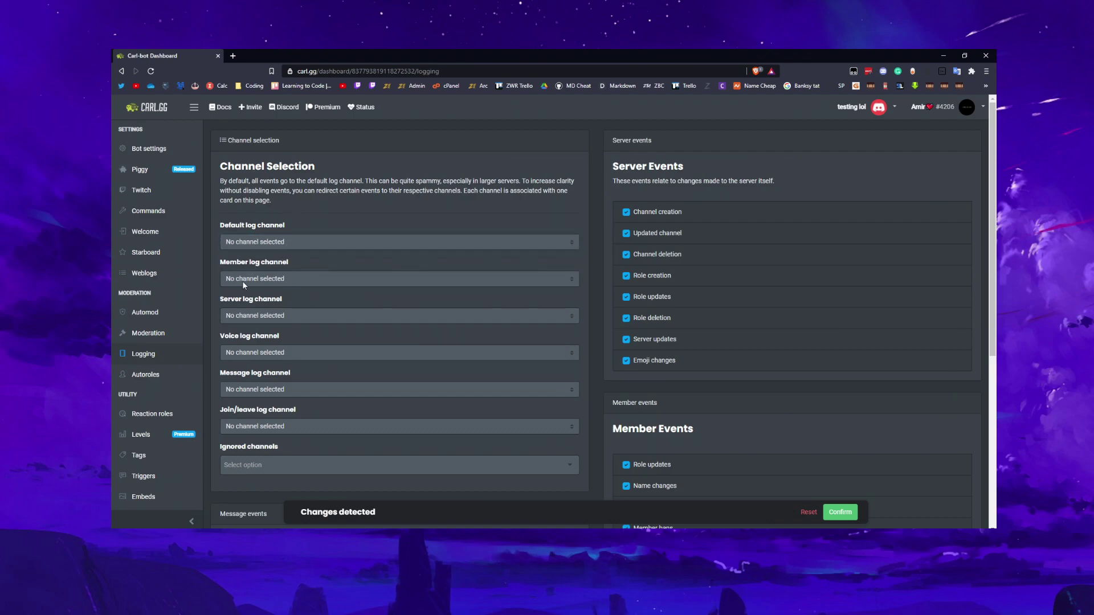
scroll(363, 279, down, 3)
scroll(326, 275, up, 3)
scroll(610, 416, down, 3)
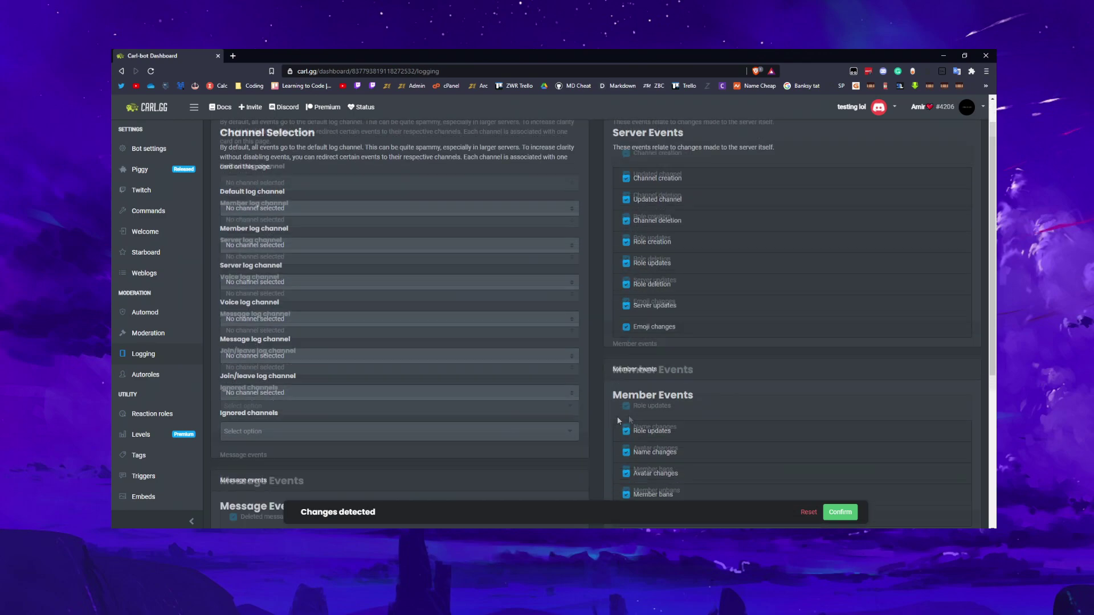
scroll(658, 225, up, 3)
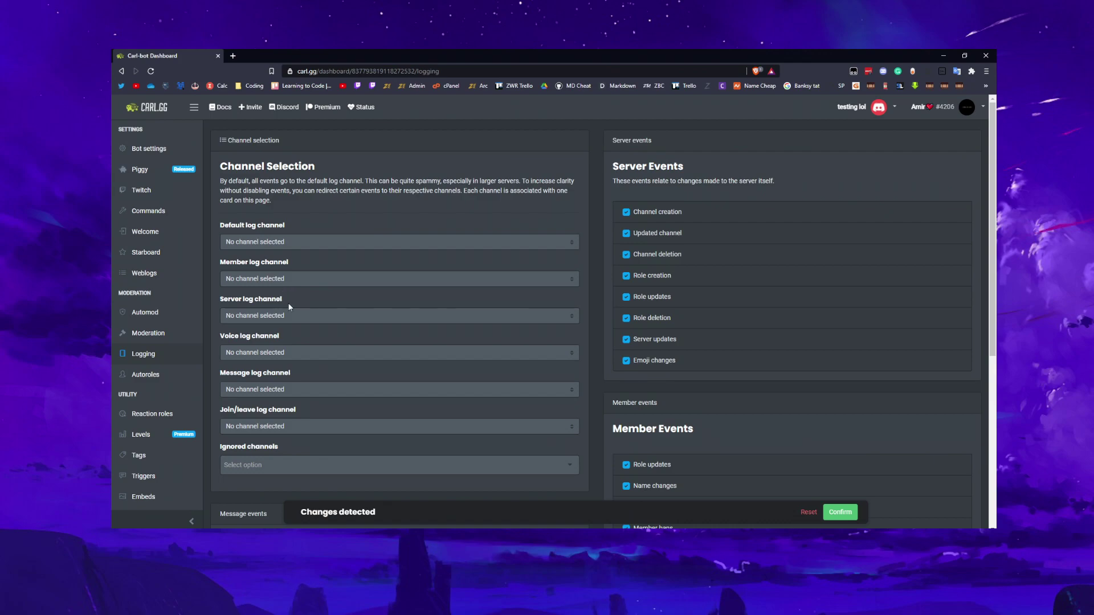
click(276, 317)
click(307, 296)
Tick Purged messages under Message Events on the Logging page
drag(242, 373, 297, 377)
click(323, 375)
click(305, 340)
scroll(305, 337, down, 4)
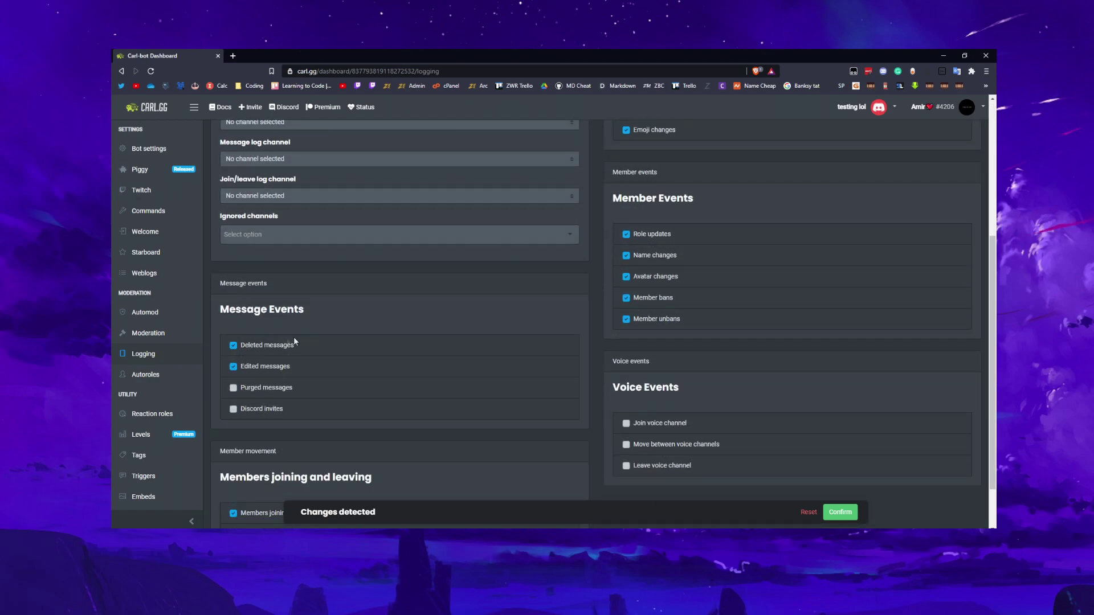
click(233, 388)
scroll(586, 420, down, 1)
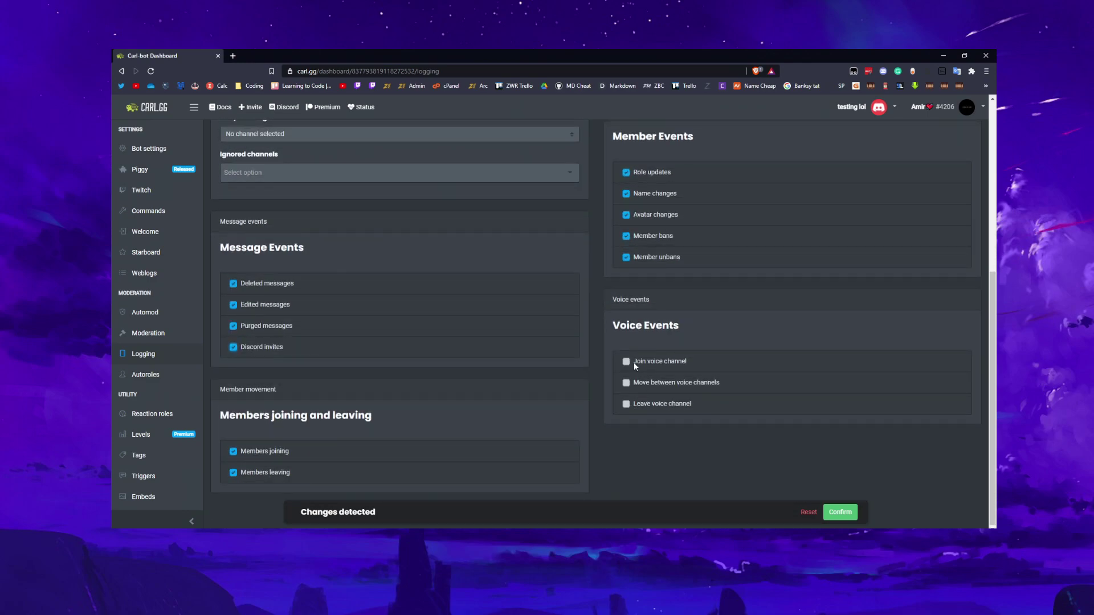
Enable logging of members leaving voice channels and turn voice-channel join logging off
click(628, 404)
click(626, 363)
drag(221, 415, 403, 421)
click(234, 454)
drag(246, 415, 357, 417)
click(358, 415)
scroll(278, 377, up, 5)
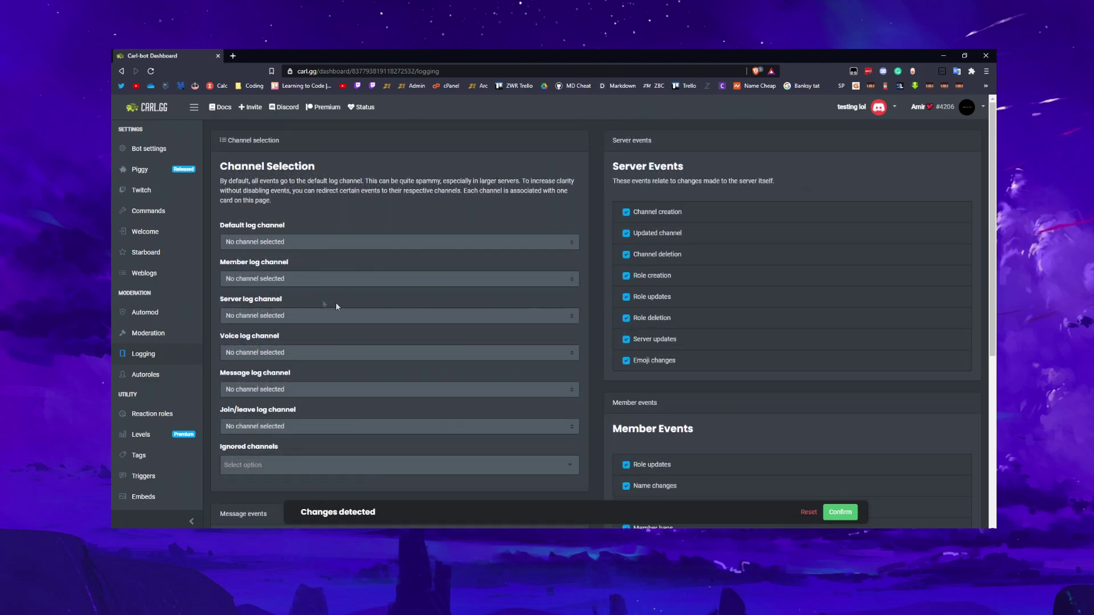
scroll(371, 260, down, 3)
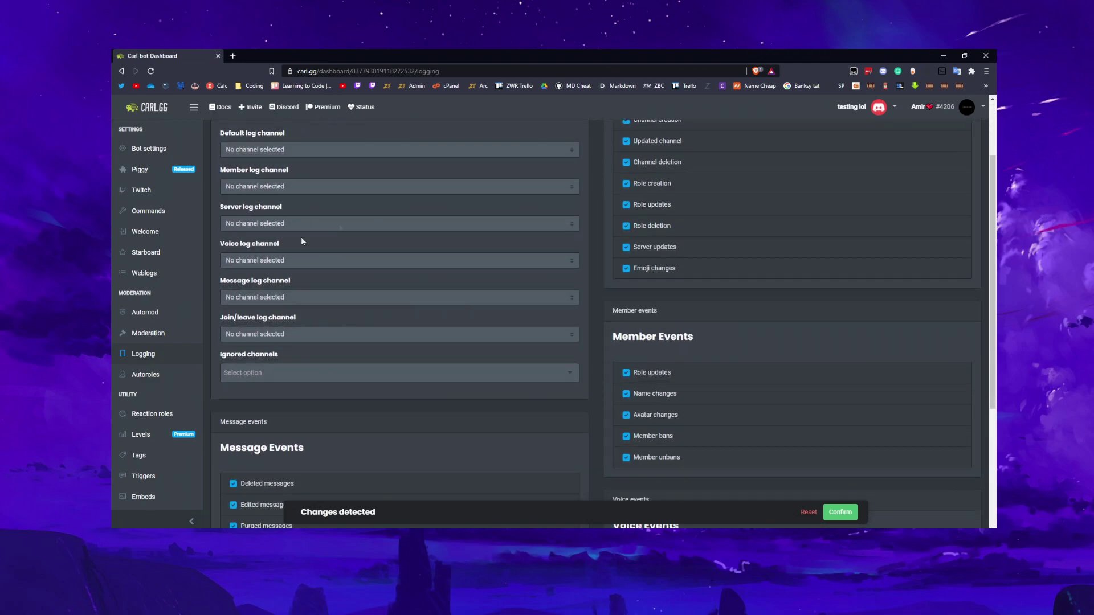
Review the Ignored channels dropdown and close it without ignoring any channel
click(314, 353)
drag(226, 356, 318, 360)
click(318, 356)
click(342, 372)
click(352, 368)
click(349, 370)
click(362, 367)
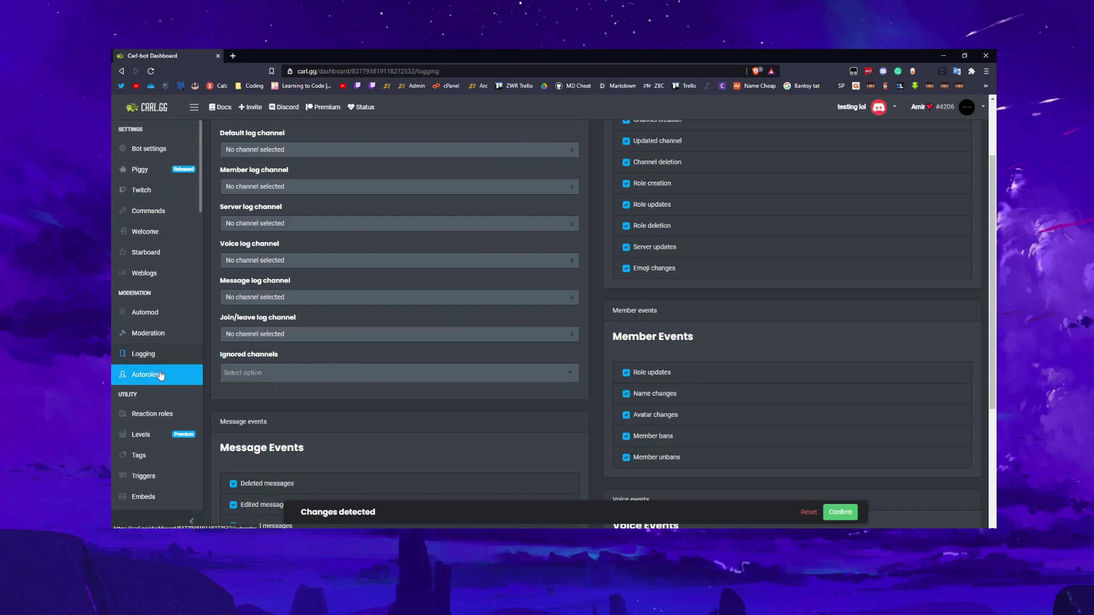
scroll(154, 439, down, 1)
Create a new reaction role with Mode set to Use ID, then switch to Discord
scroll(157, 399, up, 1)
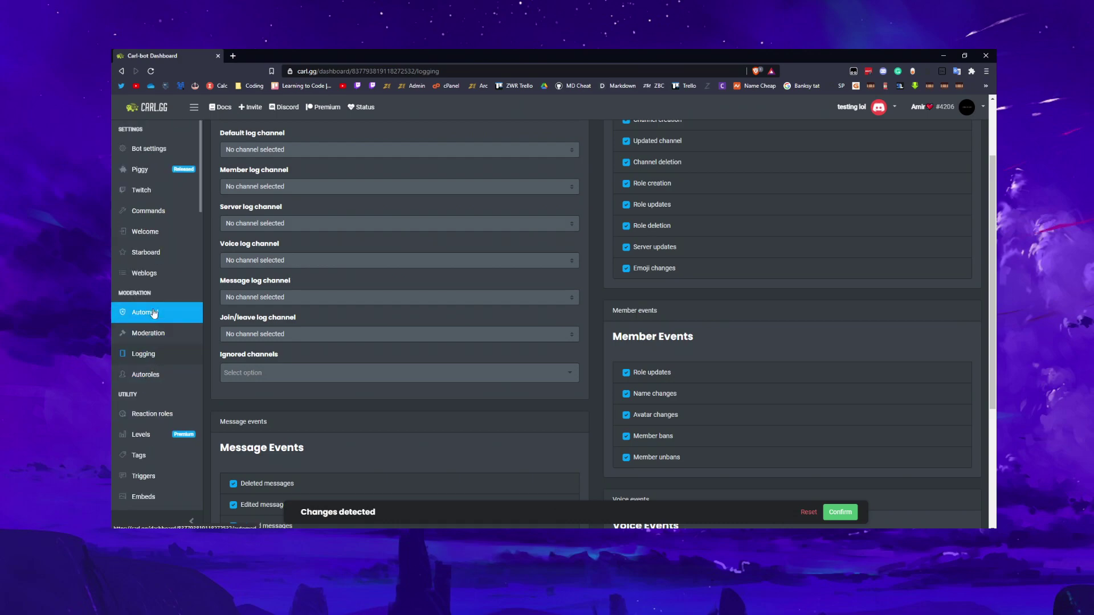
scroll(149, 231, down, 1)
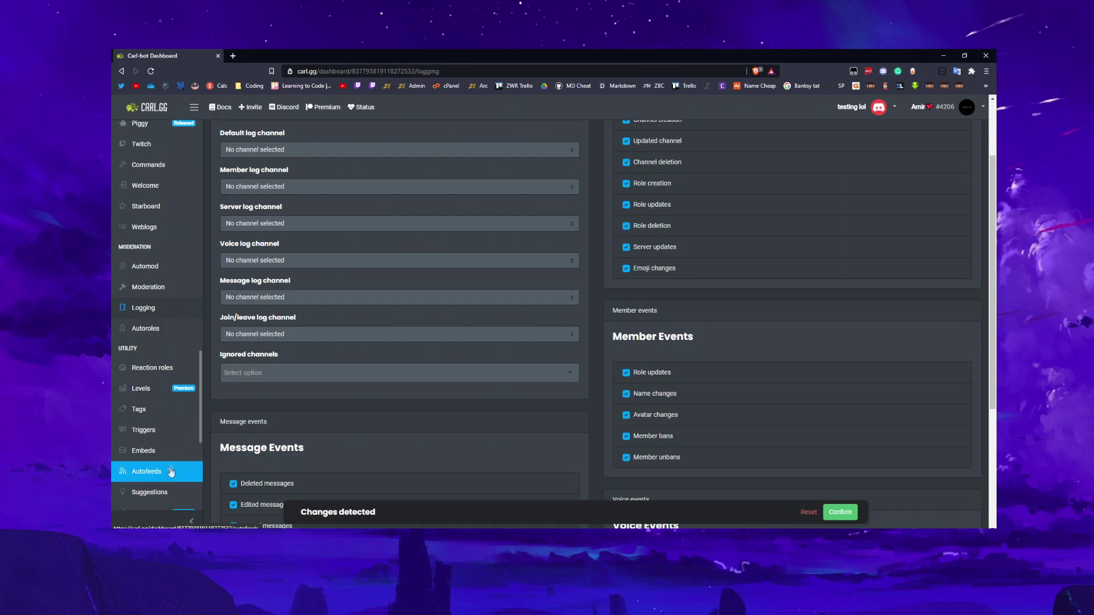
click(152, 367)
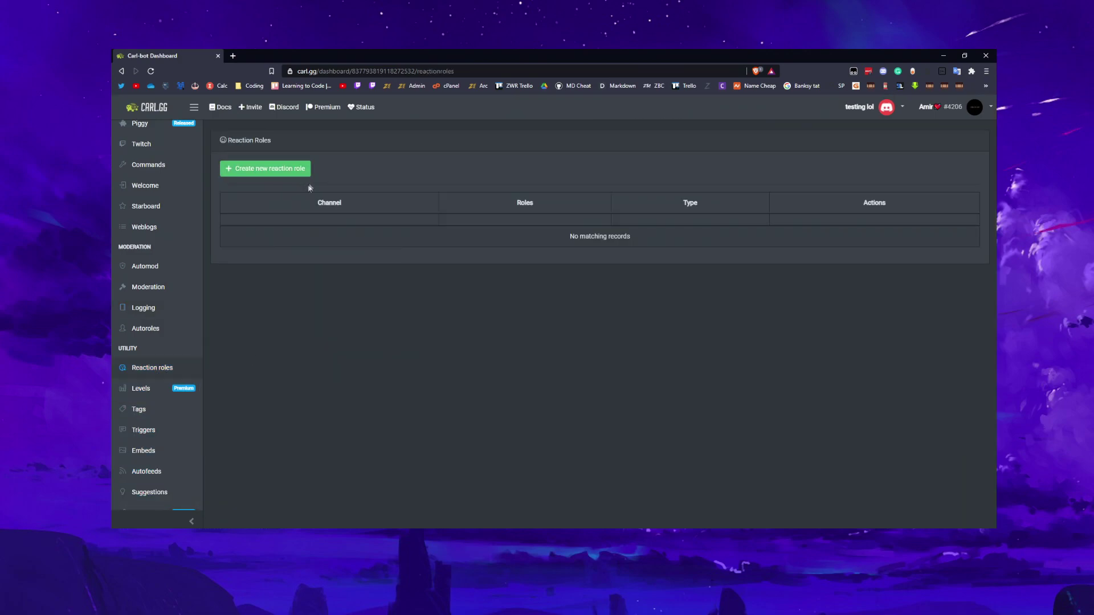
click(283, 167)
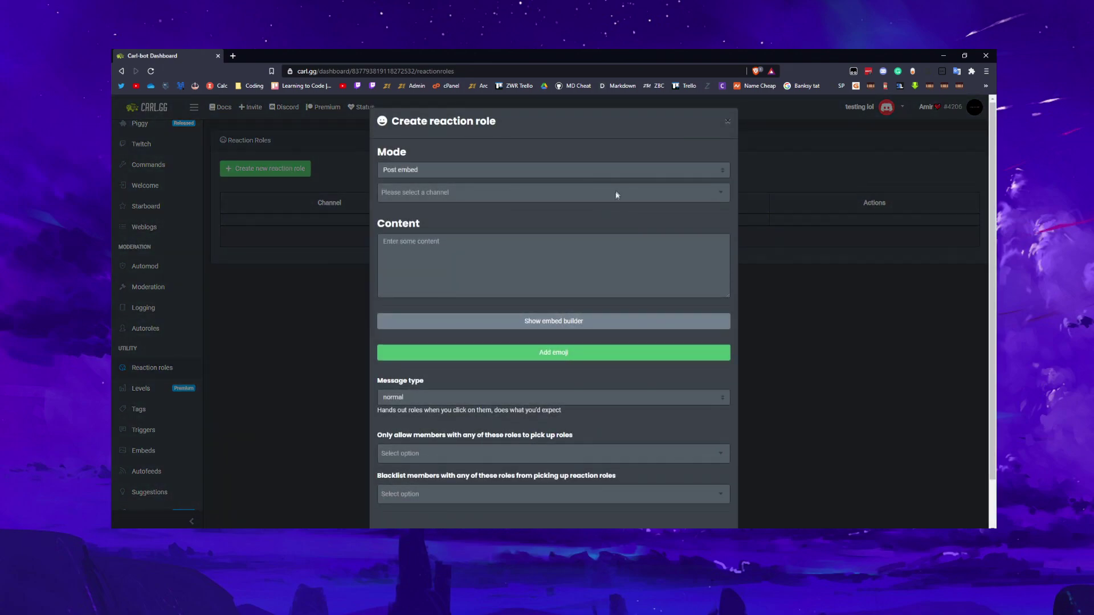
click(625, 175)
click(619, 190)
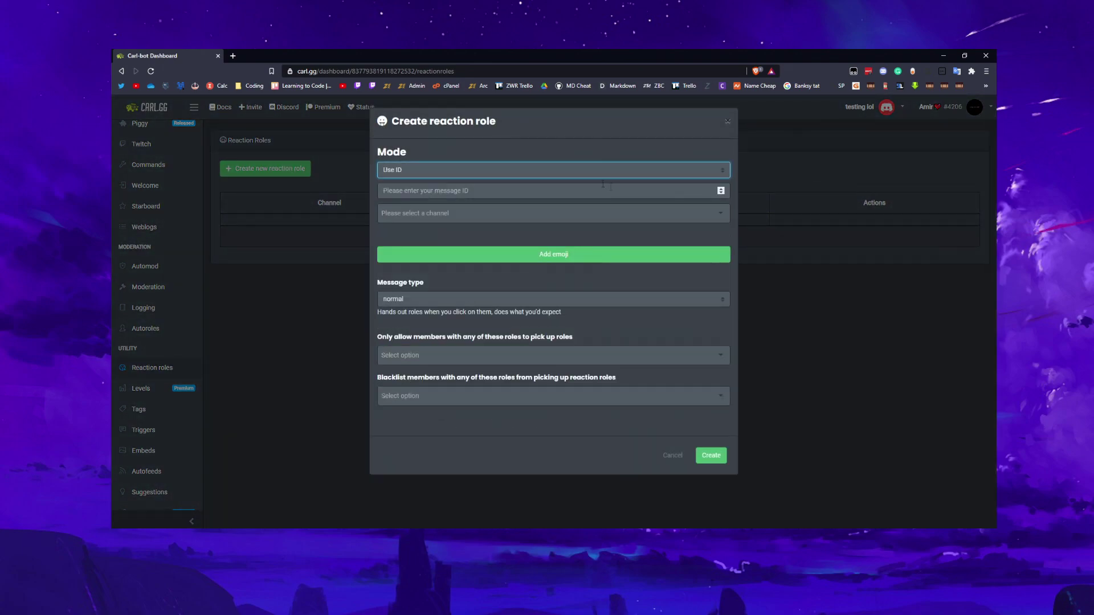
click(428, 172)
click(423, 182)
click(416, 172)
click(416, 192)
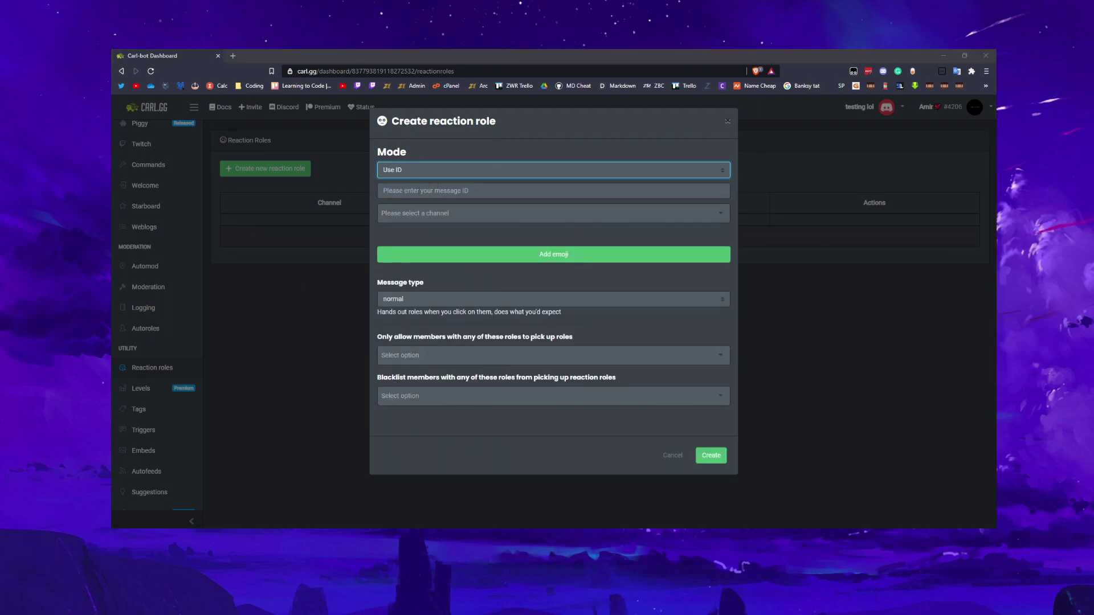
key(alt+Tab)
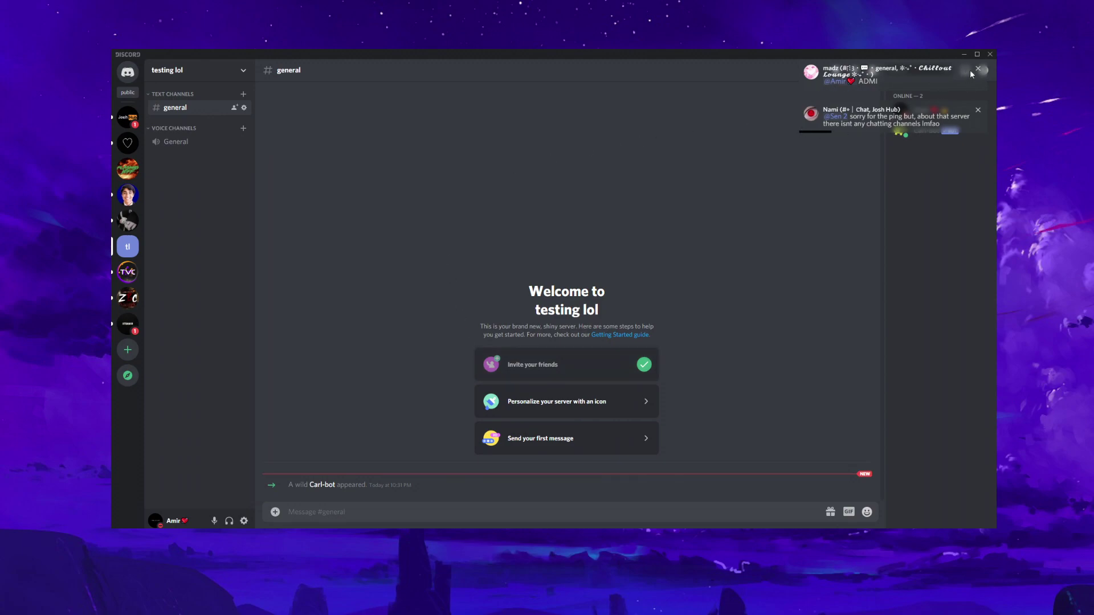
Open the Roles page in the testing lol server's settings
click(978, 108)
click(976, 71)
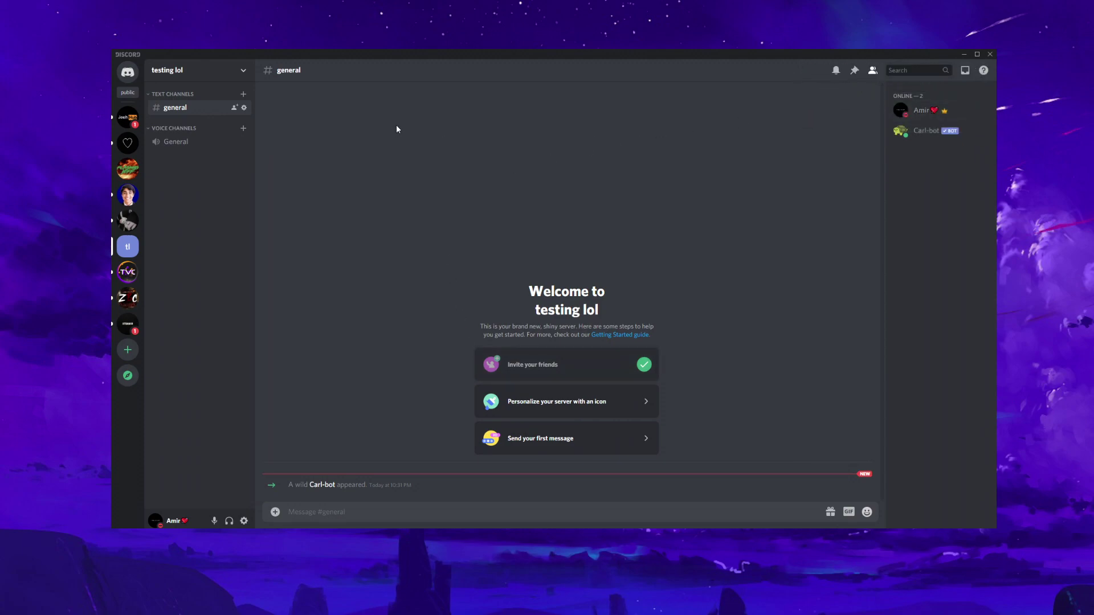
click(183, 68)
click(187, 121)
click(187, 102)
click(180, 72)
click(200, 131)
click(342, 120)
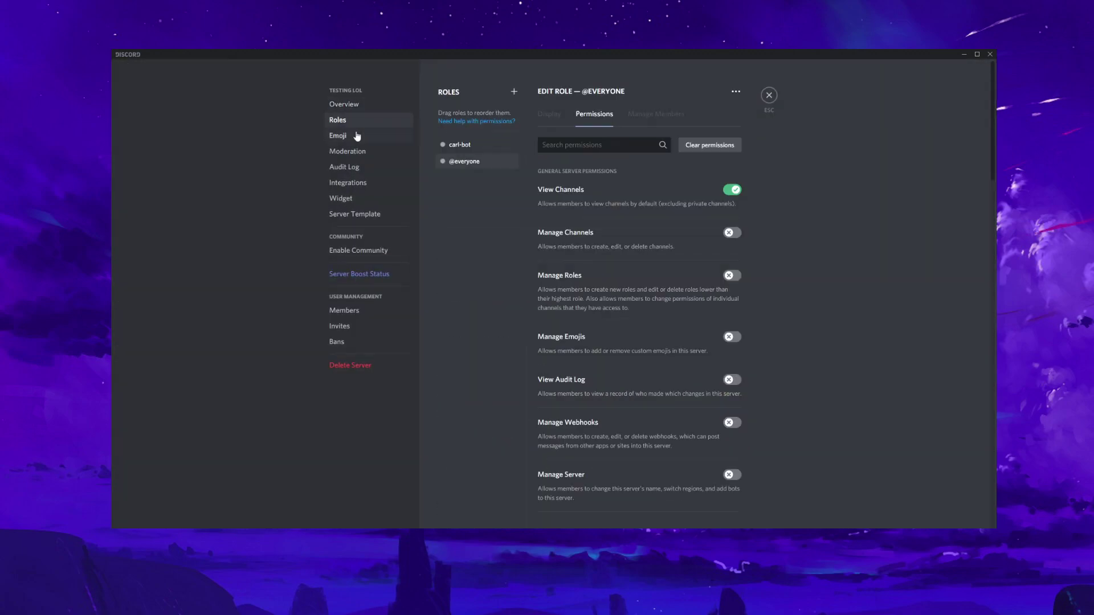
Add a yellow role named Test, save it, and return to #general
click(514, 92)
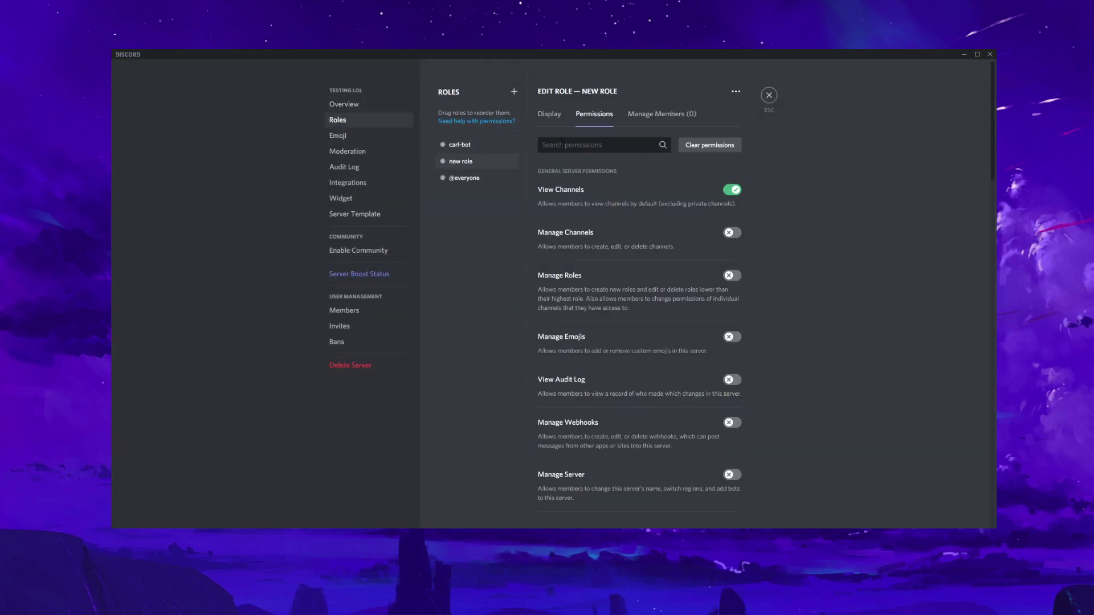
click(549, 115)
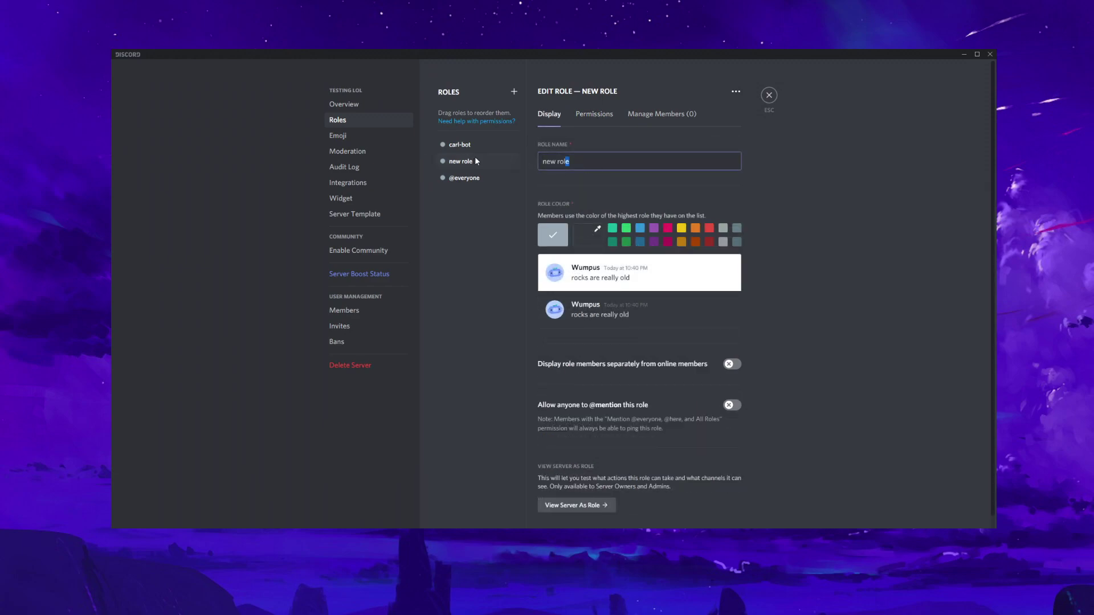
key(ctrl+a)
text(Test)
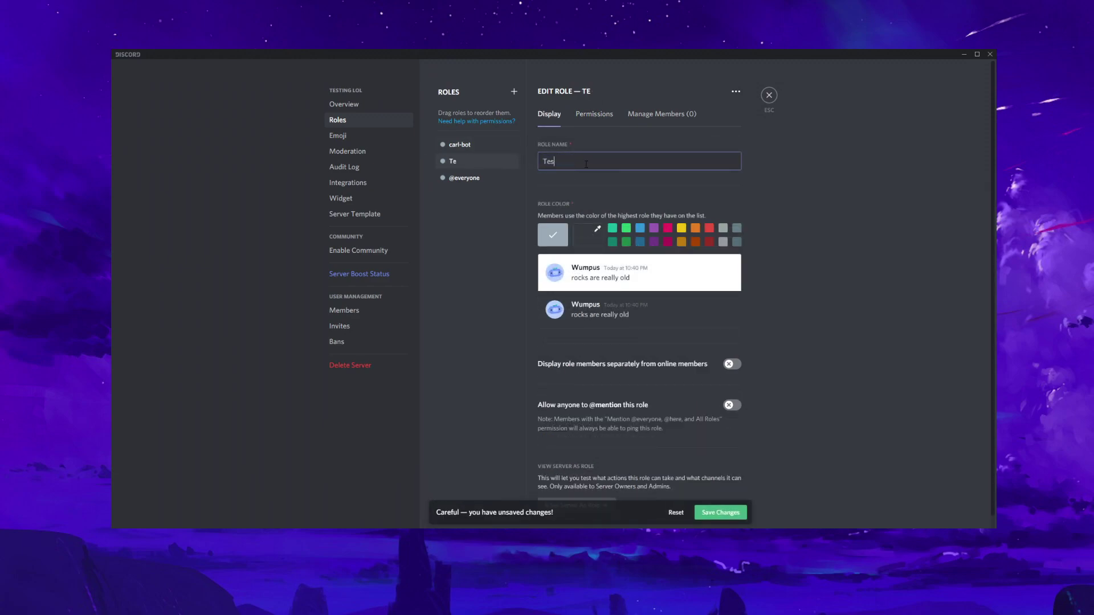
click(721, 508)
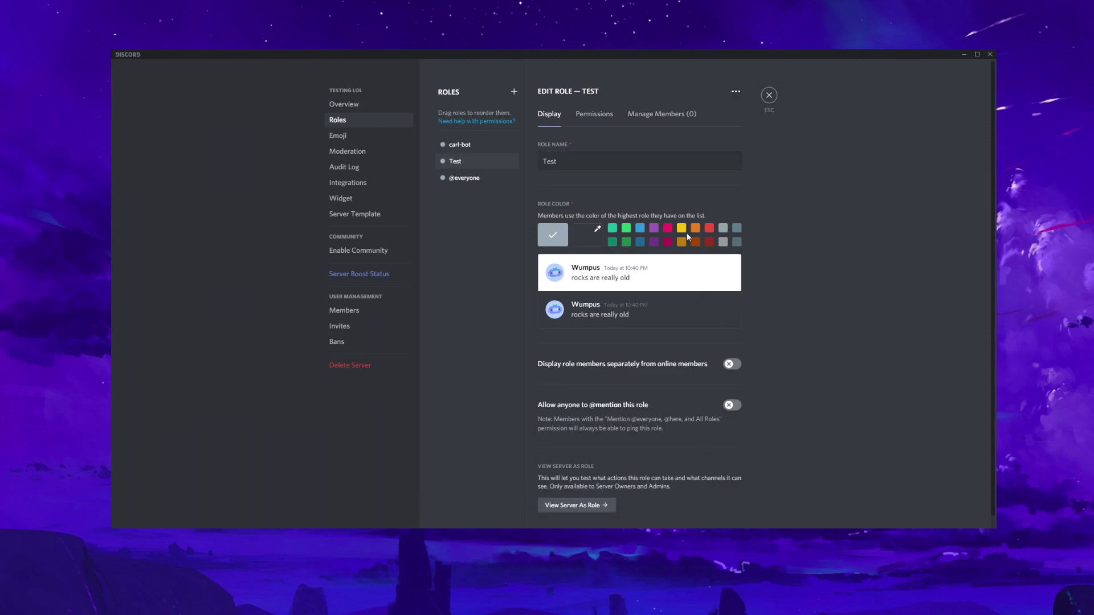
click(682, 228)
click(726, 513)
click(771, 91)
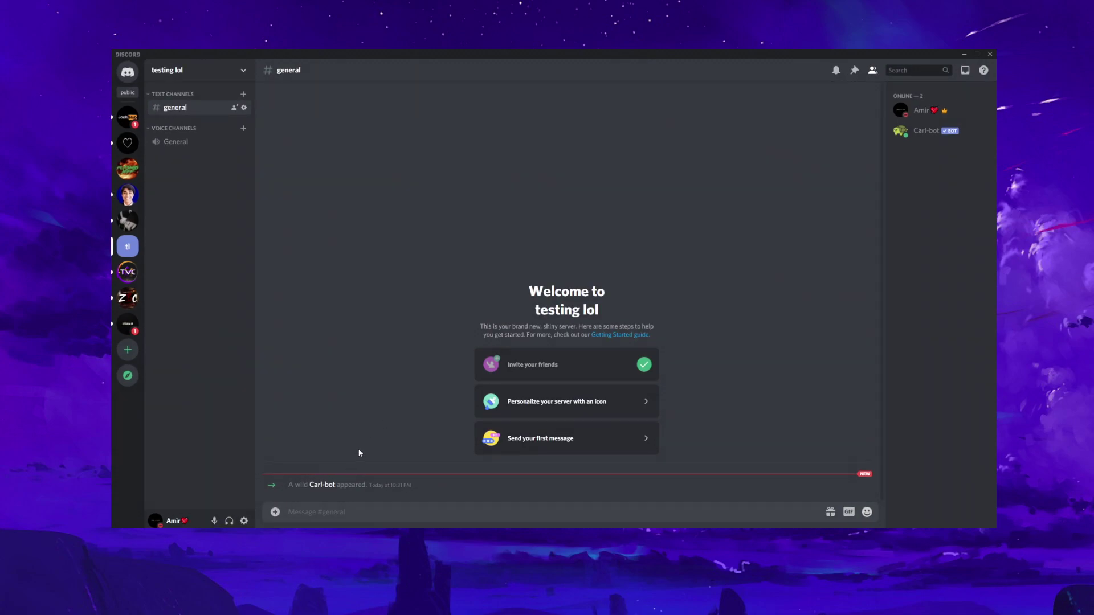
Post "Please react here for the 'test' role" in #general, copy its ID, and open User Settings
text(Please react here for the 'test' role)
key(Return)
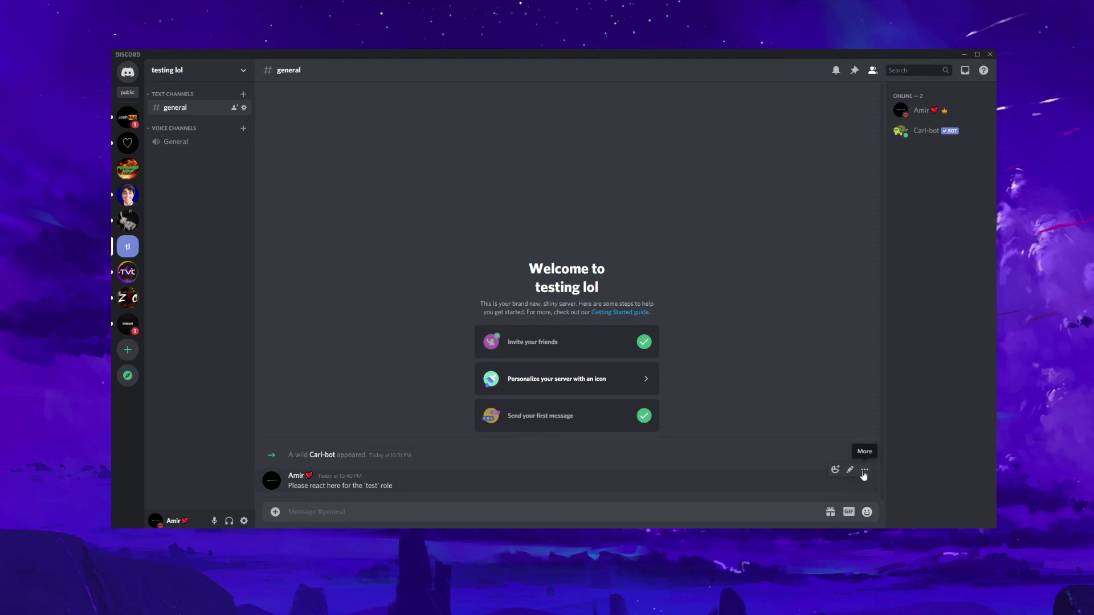
click(864, 469)
click(797, 516)
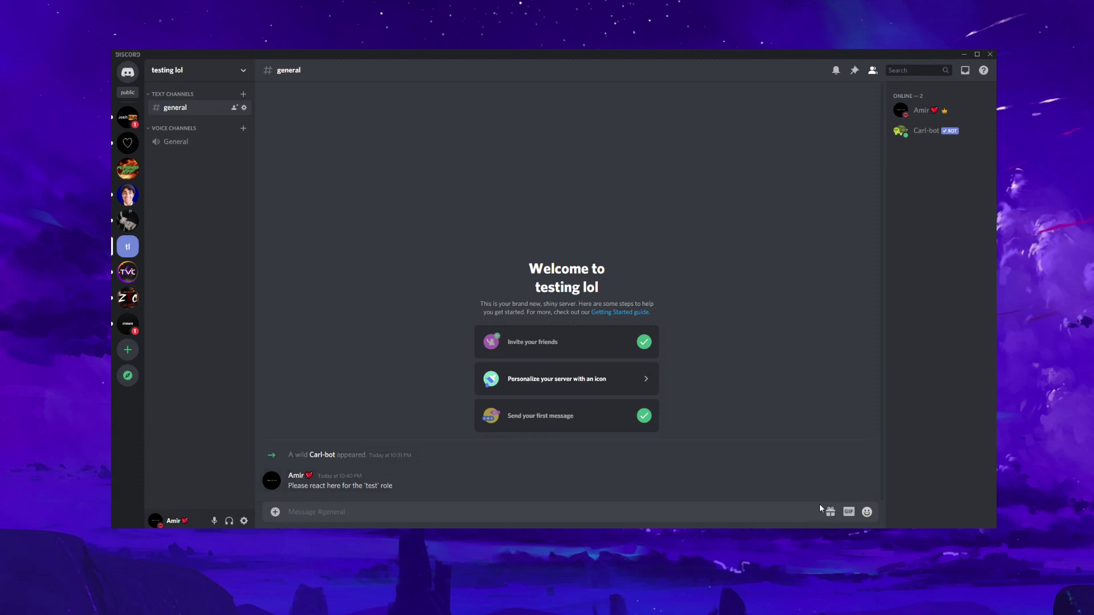
click(244, 521)
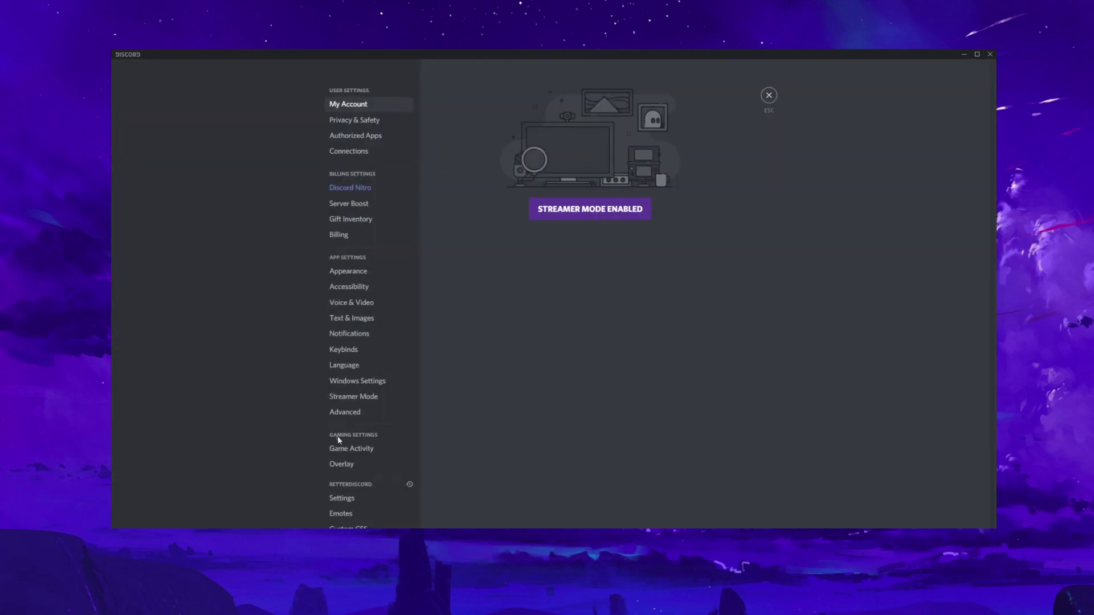
Confirm Developer Mode under Advanced settings, then copy the react message's ID
click(354, 381)
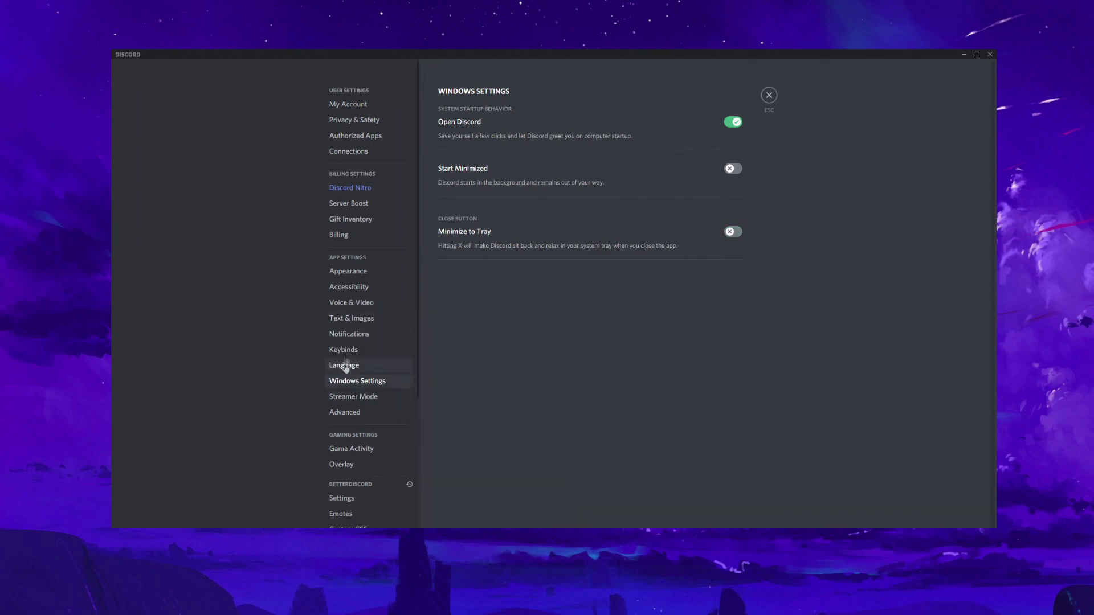
click(350, 286)
click(349, 271)
scroll(687, 371, down, 2)
click(345, 412)
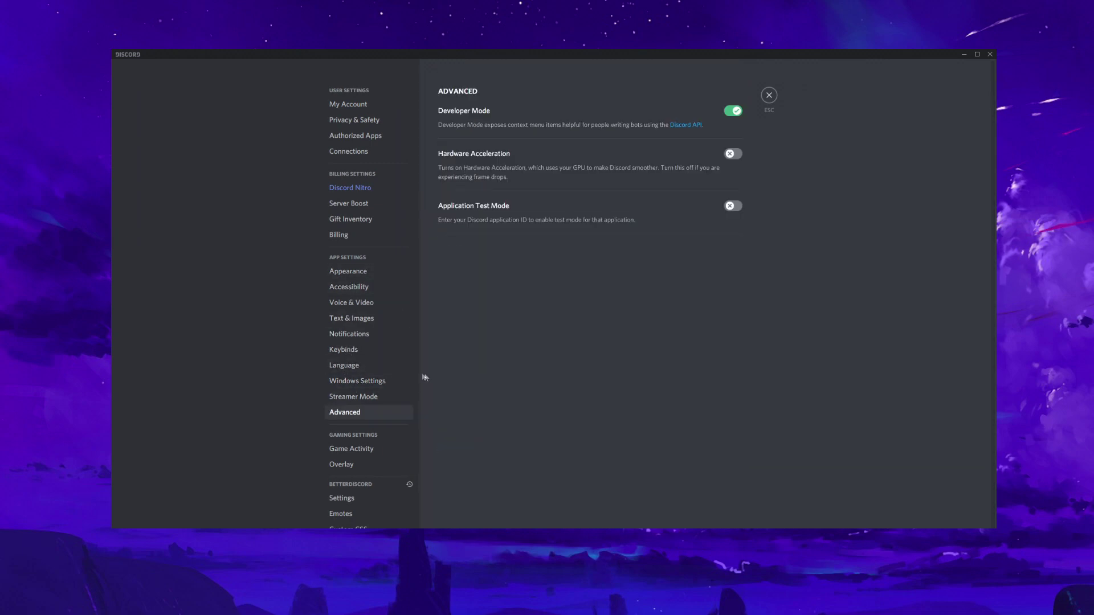
click(776, 95)
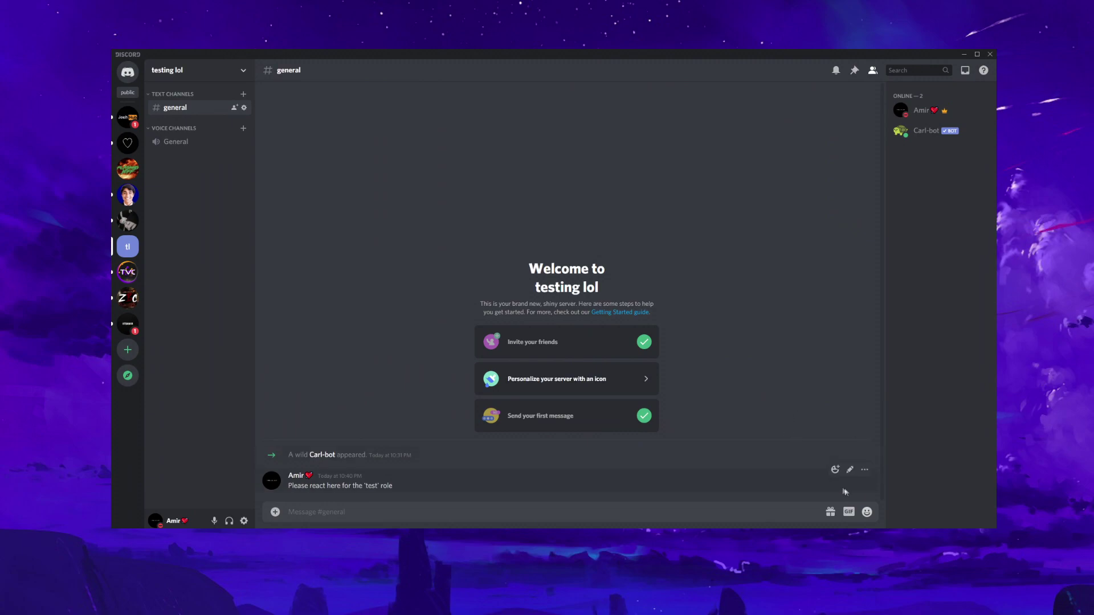
click(865, 470)
click(832, 517)
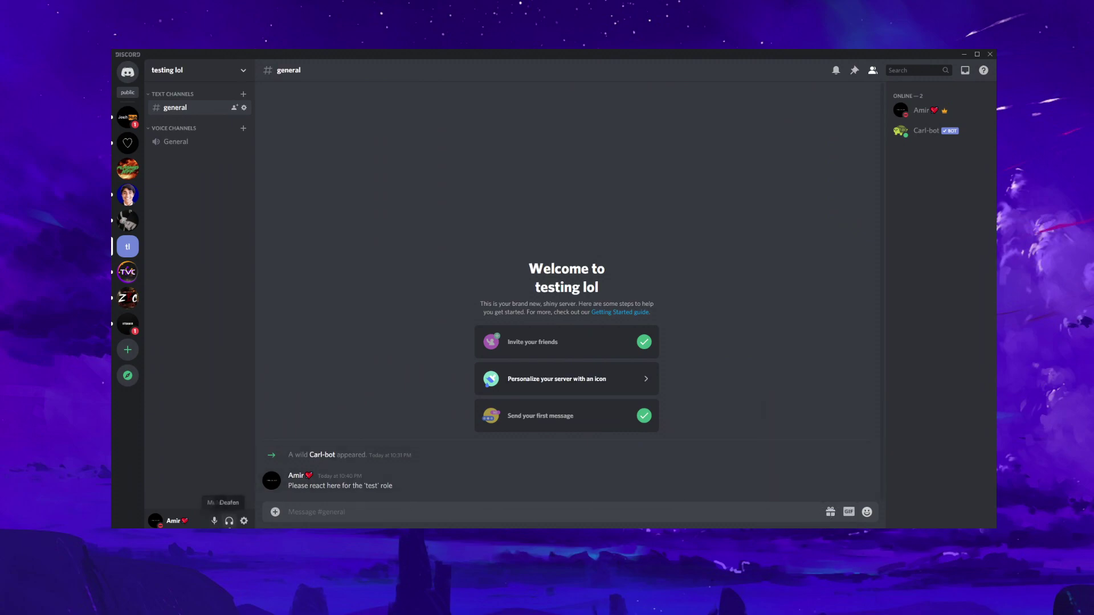
Recheck Developer Mode, copy the message ID again, and return to the reaction role form
click(244, 521)
click(354, 383)
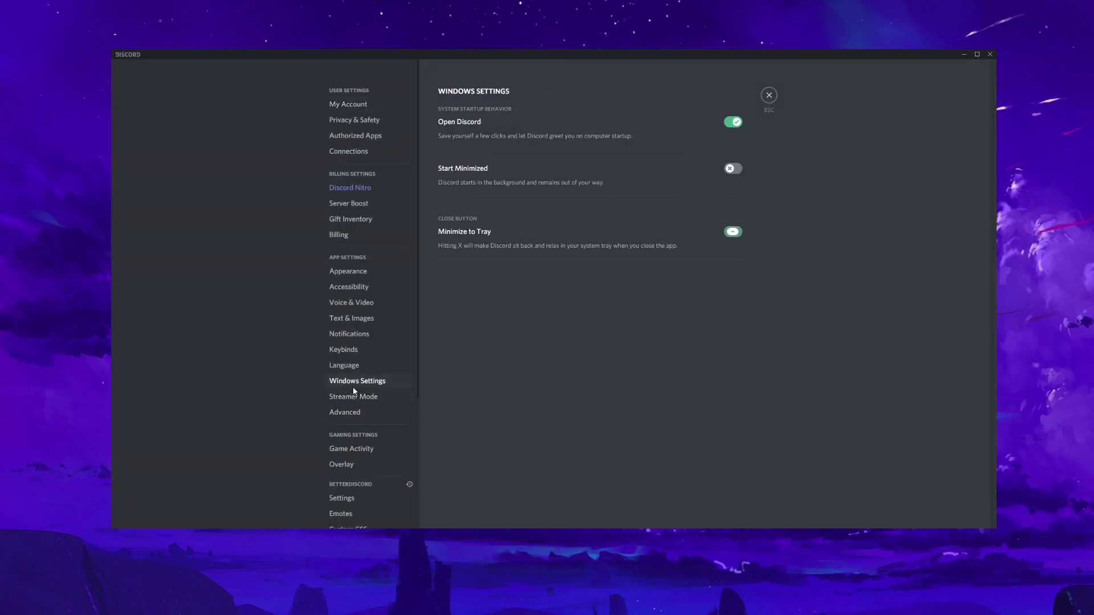
click(353, 418)
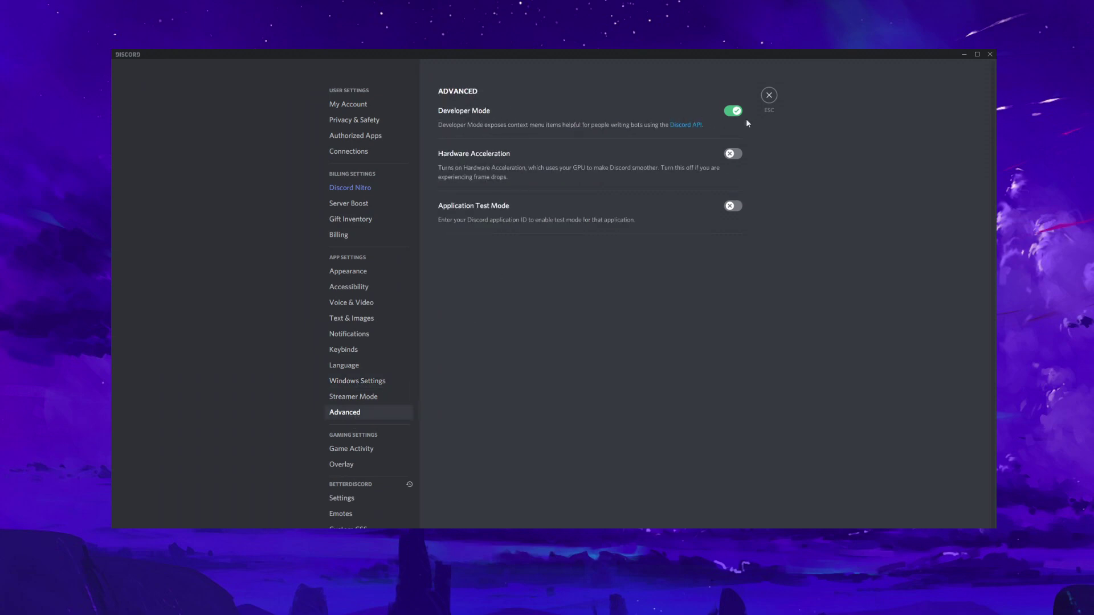
click(349, 272)
scroll(757, 327, down, 2)
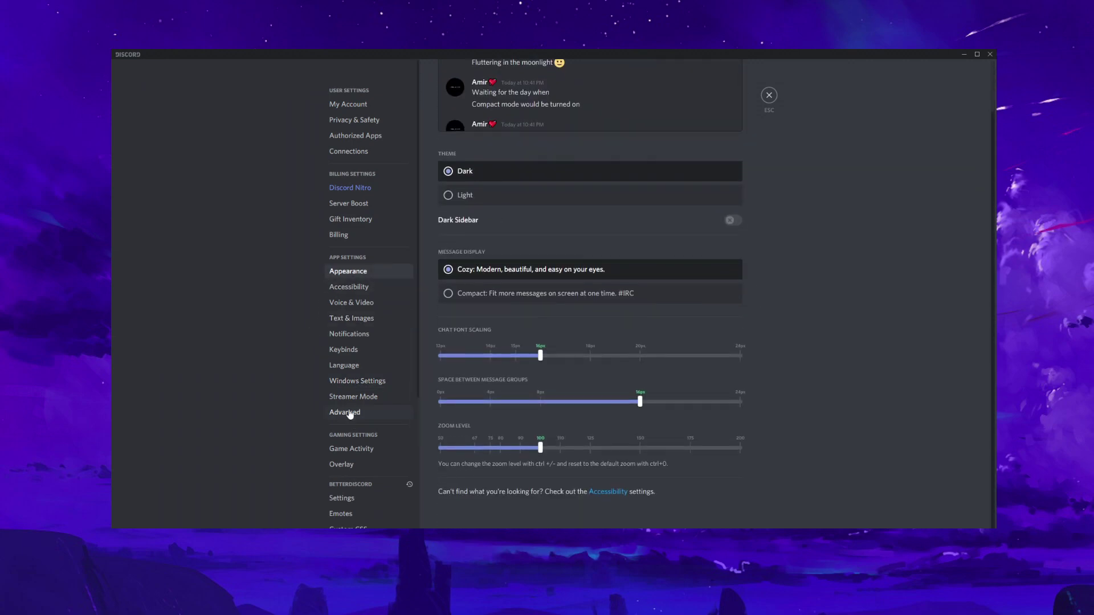
click(348, 414)
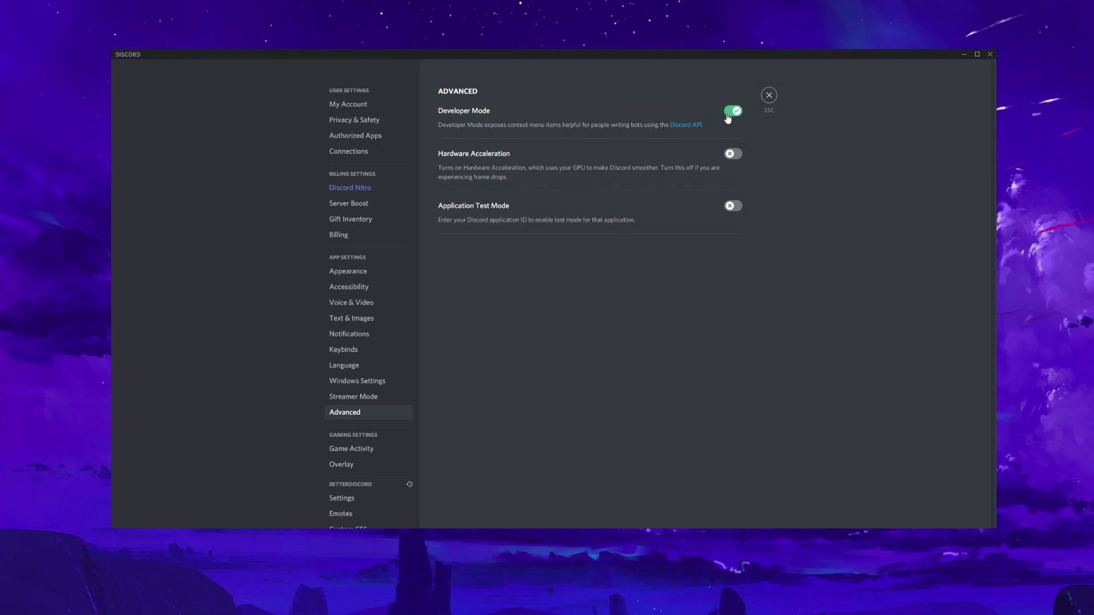
click(769, 96)
click(865, 444)
click(831, 516)
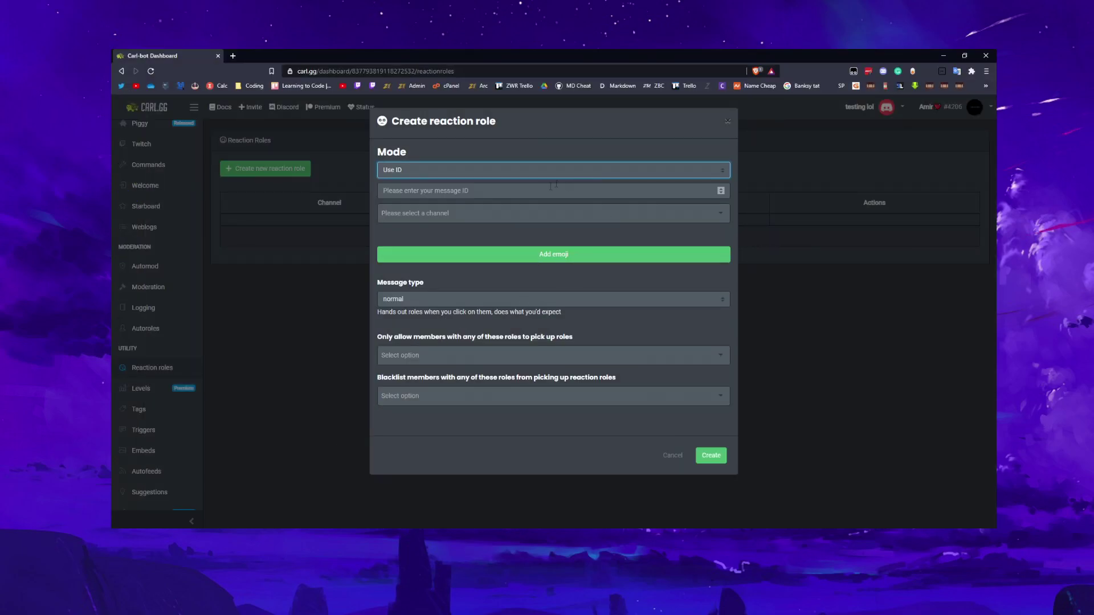
click(542, 191)
Paste the message ID into the reaction role form and choose the general channel
key(ctrl+v)
click(546, 212)
click(497, 251)
key(alt+Tab)
key(alt+Tab)
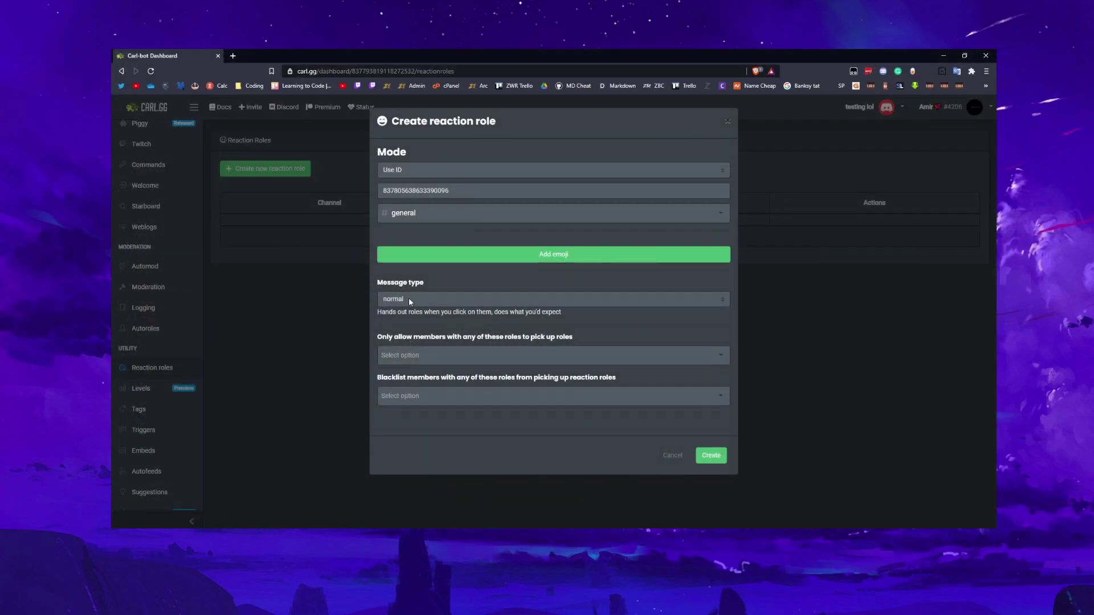
Keep the reaction role's message type as normal
click(408, 298)
click(405, 294)
click(405, 298)
triple_click(425, 281)
click(413, 300)
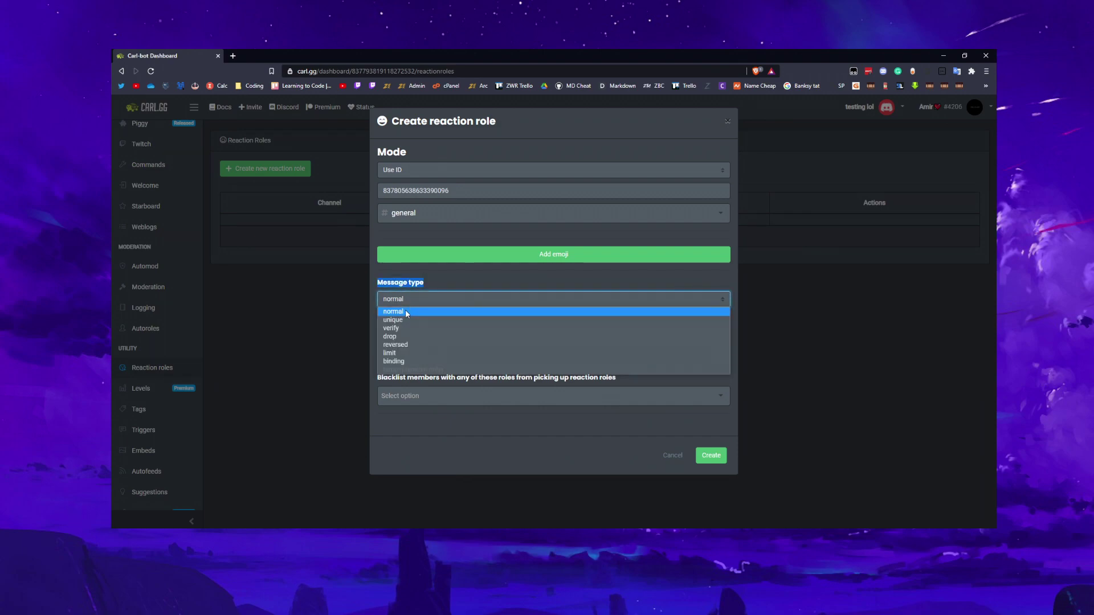
click(447, 289)
click(447, 298)
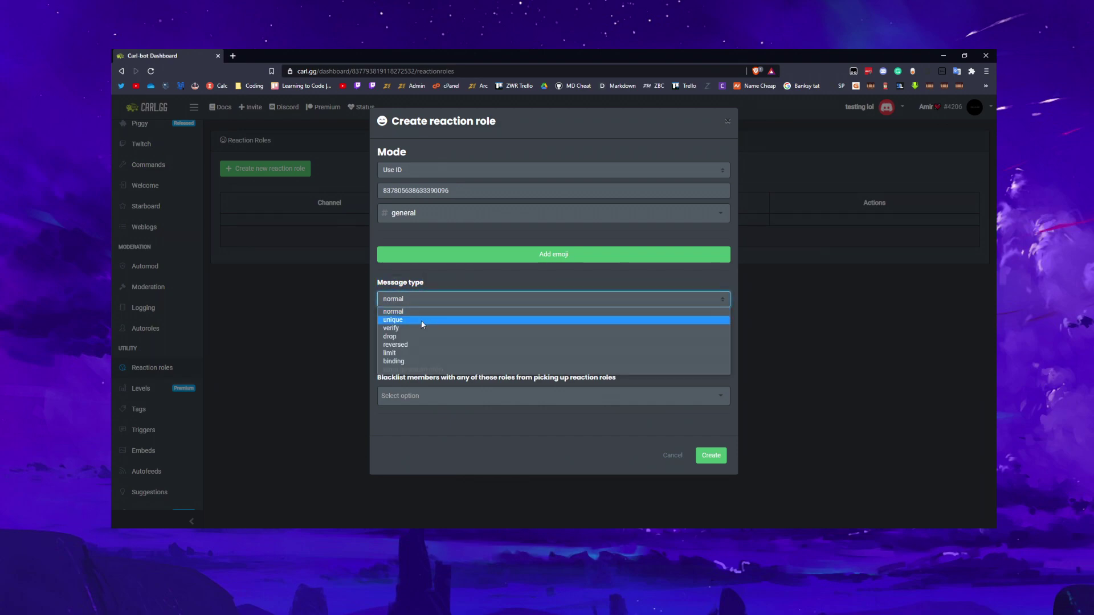
click(419, 303)
click(426, 297)
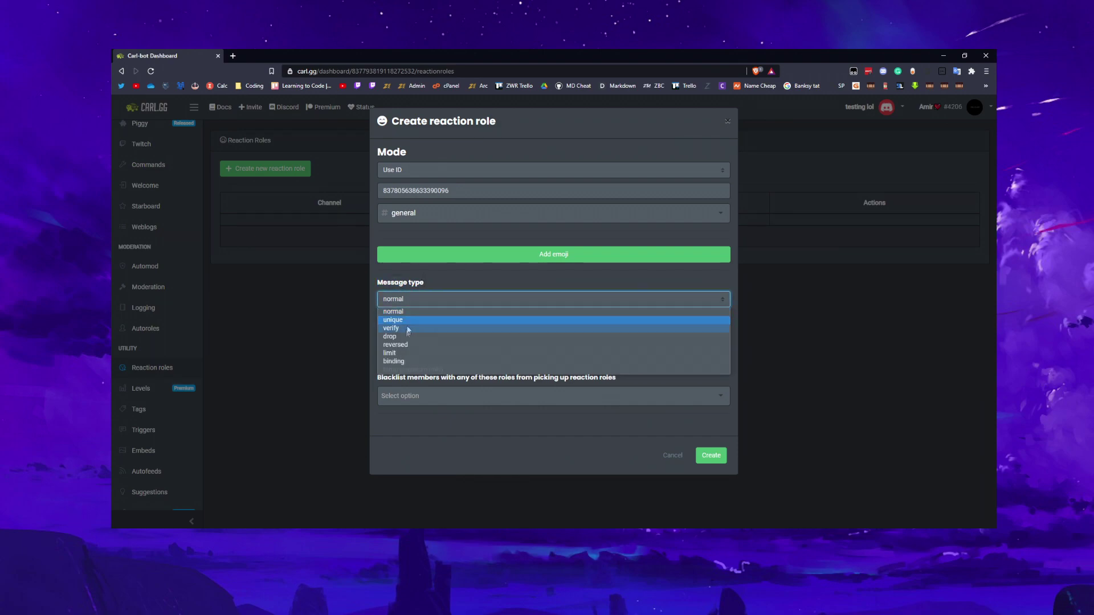
click(430, 283)
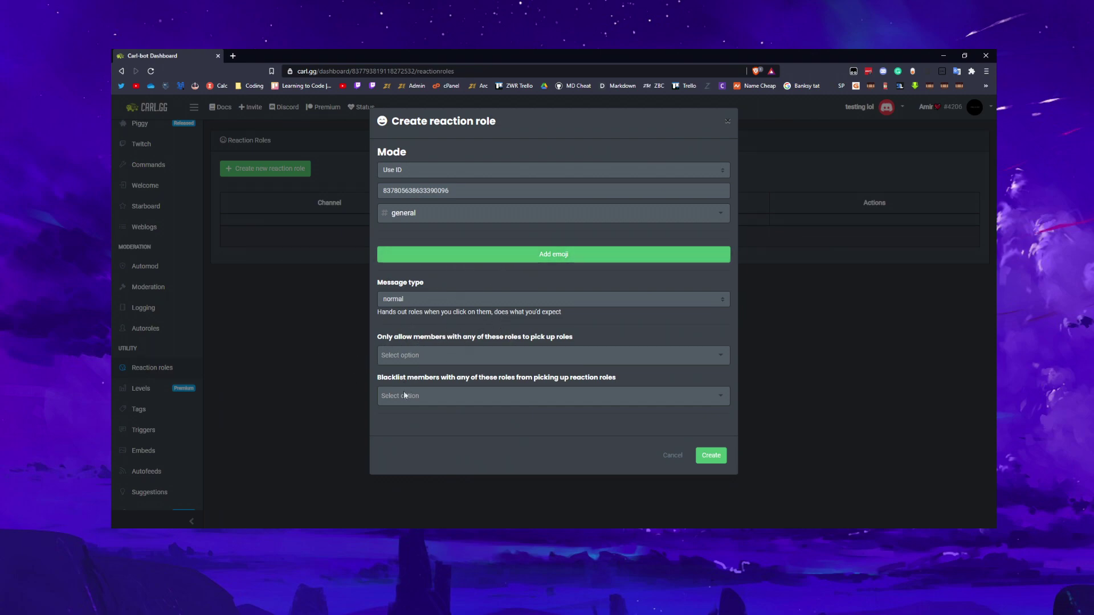
Check the allowed-roles list, which turns out to be empty
drag(412, 336, 378, 337)
drag(465, 336, 562, 344)
drag(423, 337, 580, 341)
click(589, 335)
click(578, 338)
click(578, 336)
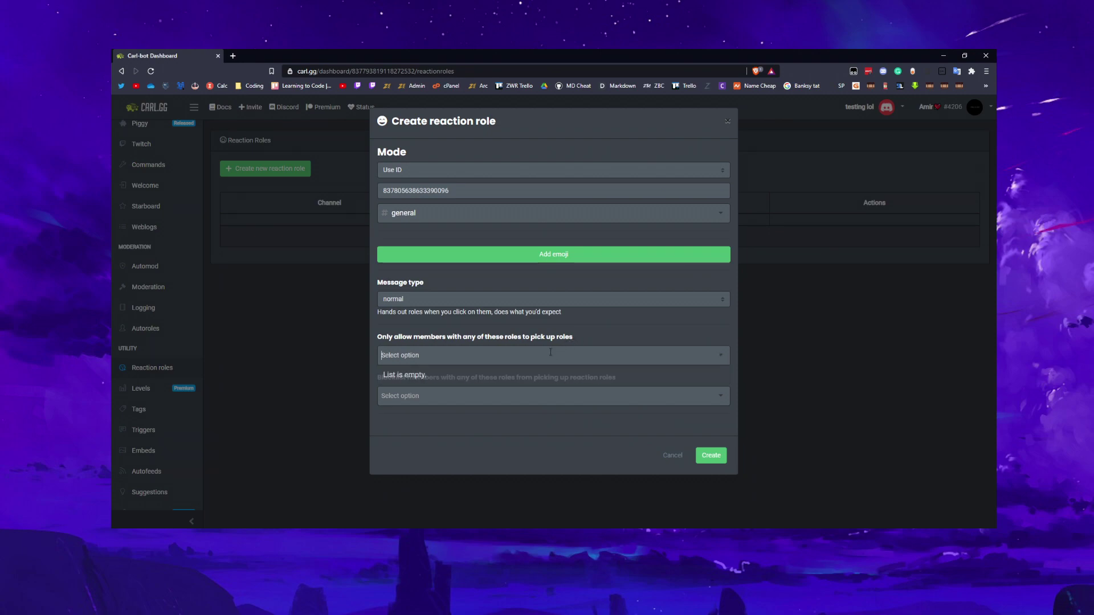
click(576, 339)
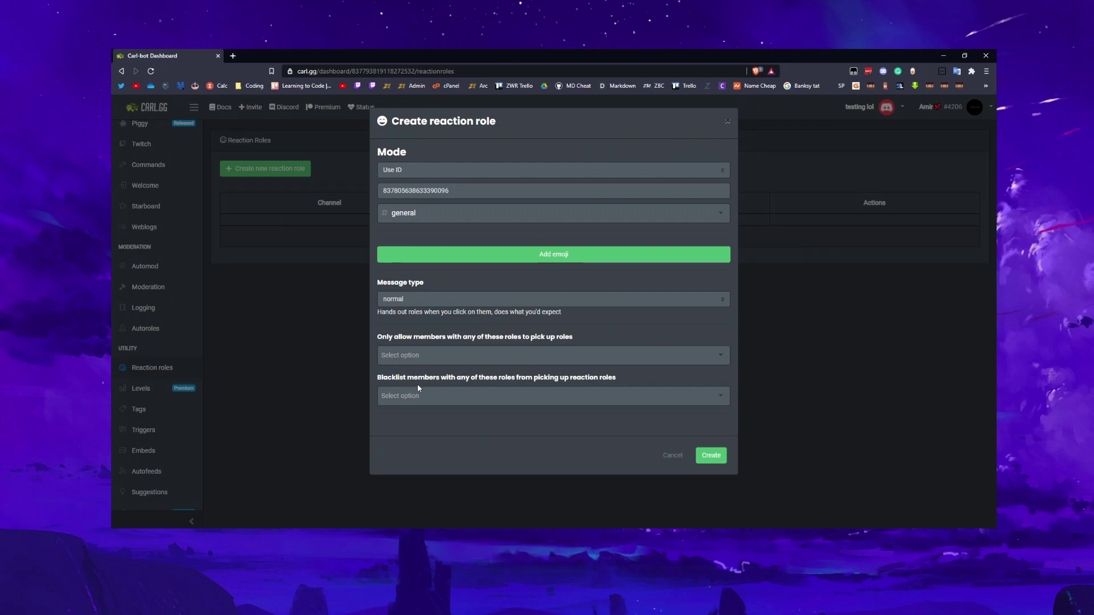
drag(396, 378, 460, 378)
click(505, 426)
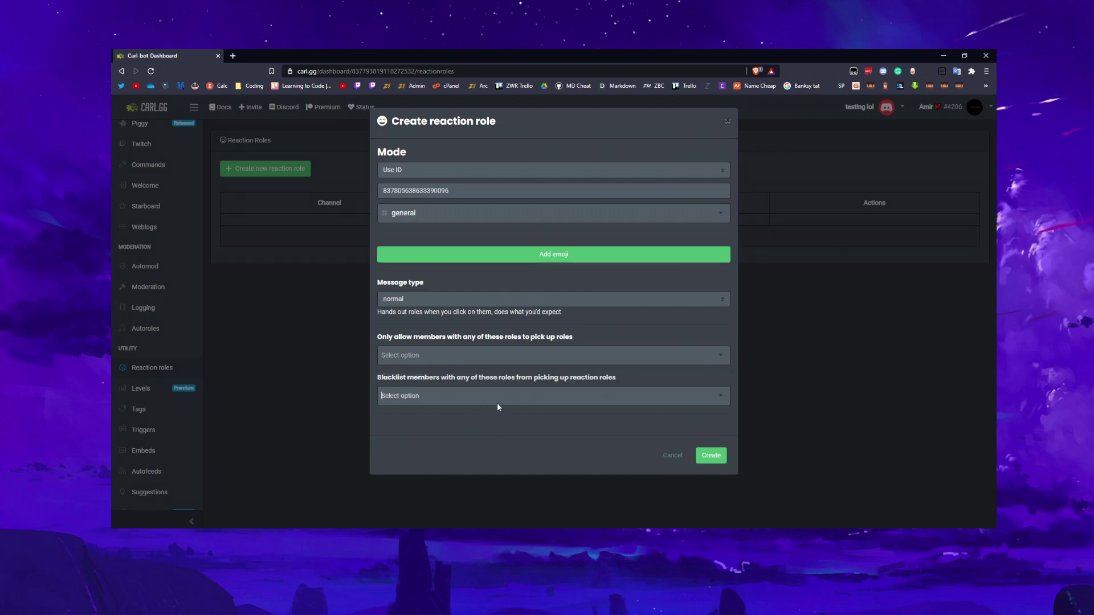
Add the thumbs-up emoji, find its role list empty, and reload the Reaction Roles page
click(492, 256)
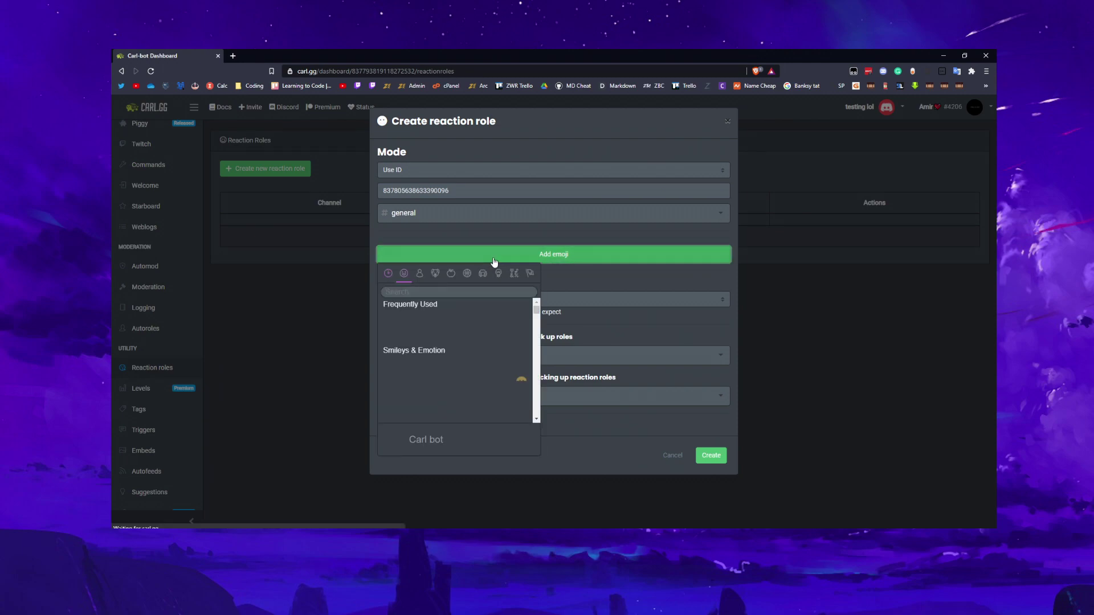
click(389, 319)
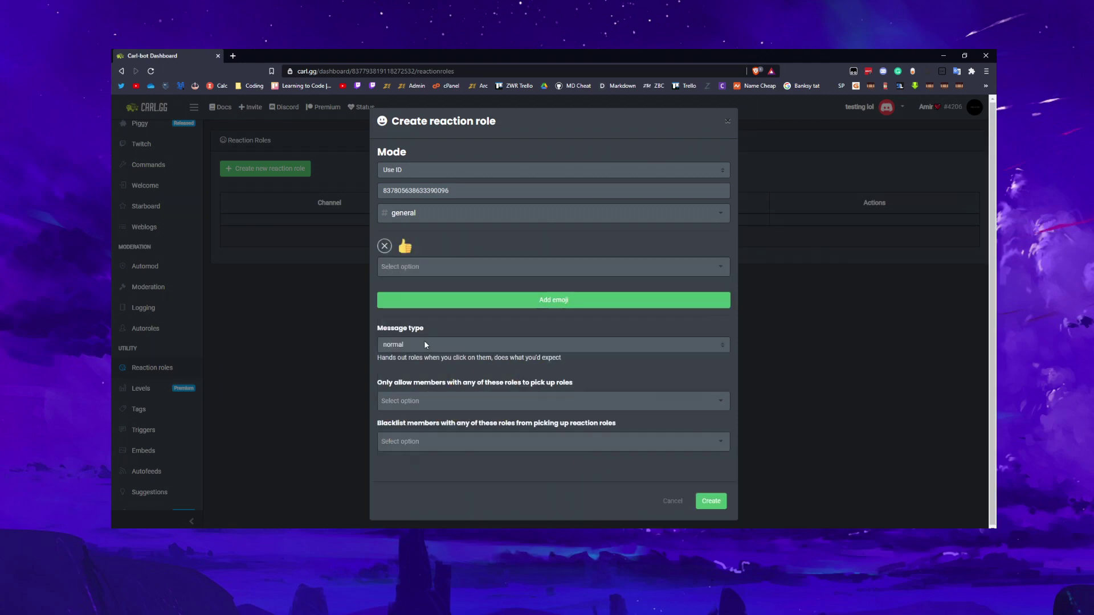
click(428, 265)
click(428, 263)
click(151, 72)
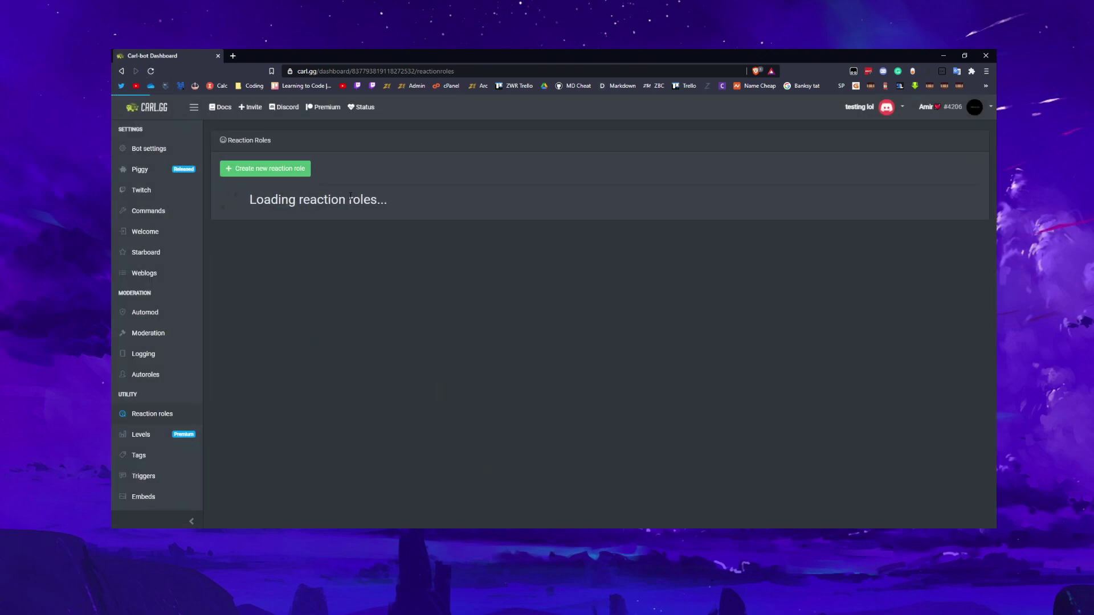
Start a new reaction role in Use ID mode with the pasted message ID and #general
click(274, 176)
click(448, 186)
click(447, 174)
click(439, 191)
click(443, 194)
key(ctrl+v)
click(445, 213)
click(434, 249)
Add the thumbs-up emoji and view the roles it can give
click(435, 254)
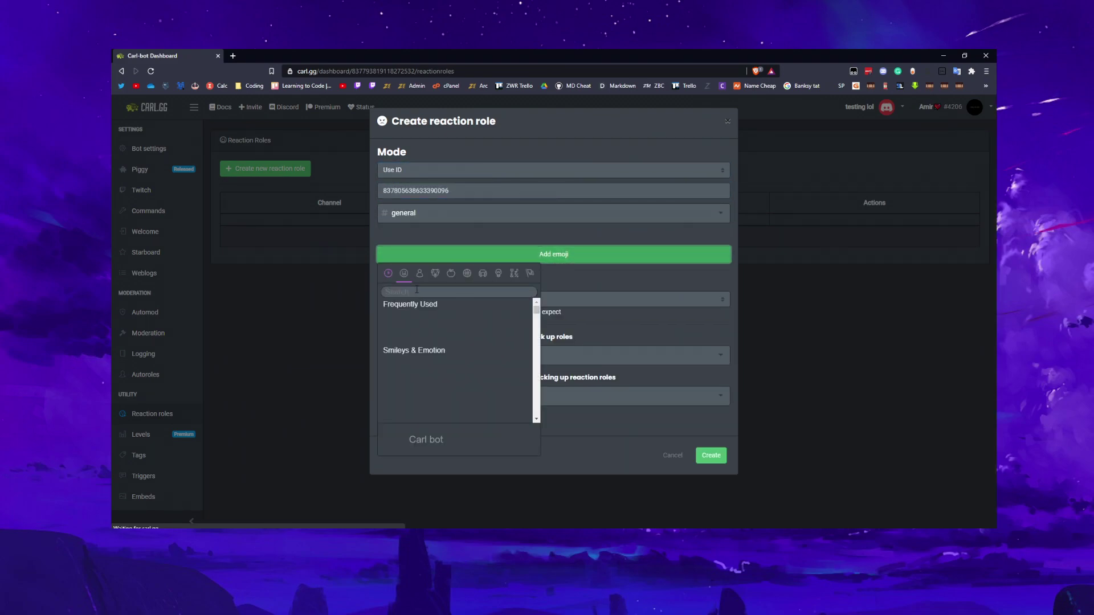
click(416, 249)
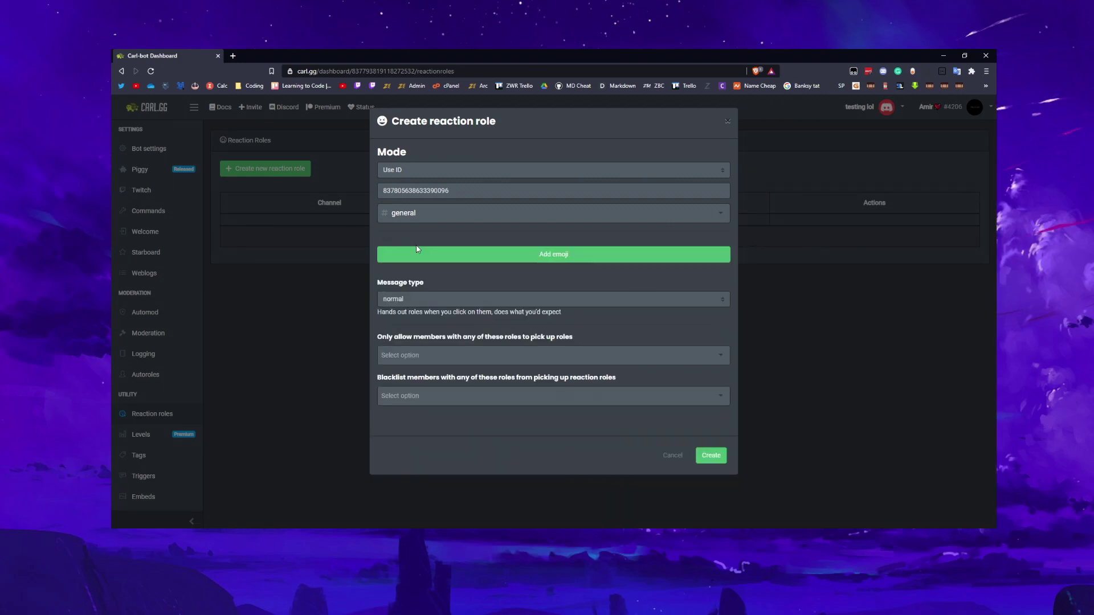
click(425, 251)
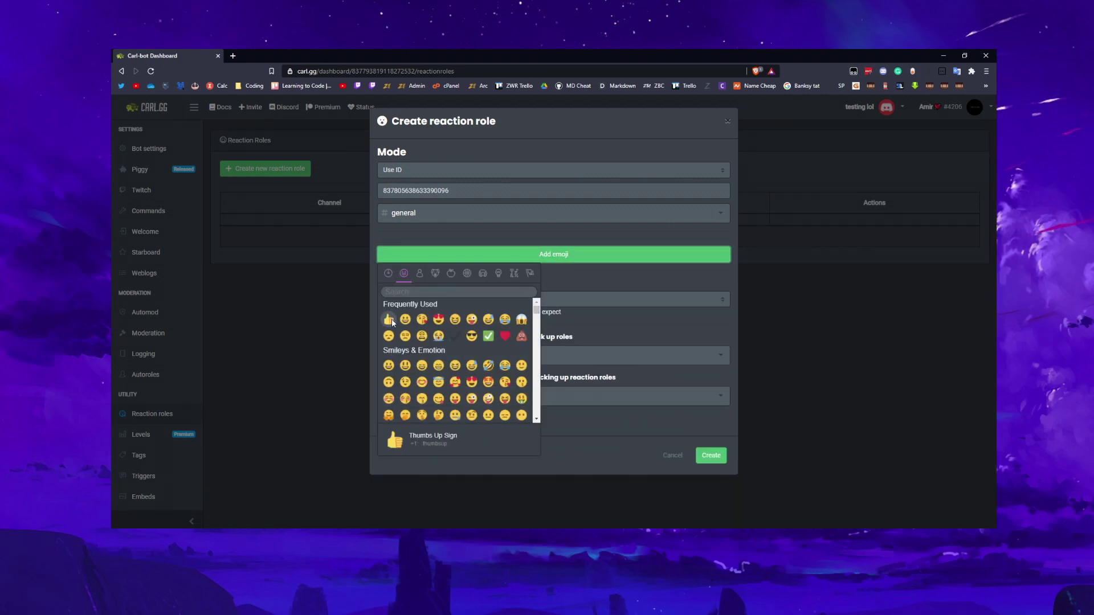
click(392, 321)
click(406, 268)
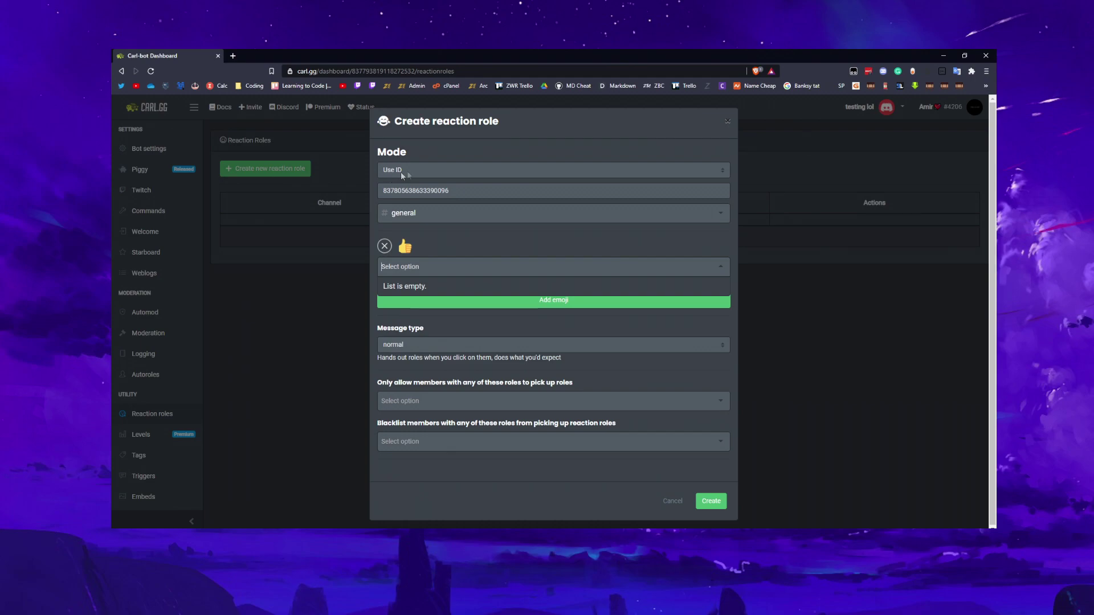
Re-select #general and re-add the thumbs-up emoji, whose role list is still empty
double_click(416, 190)
click(391, 214)
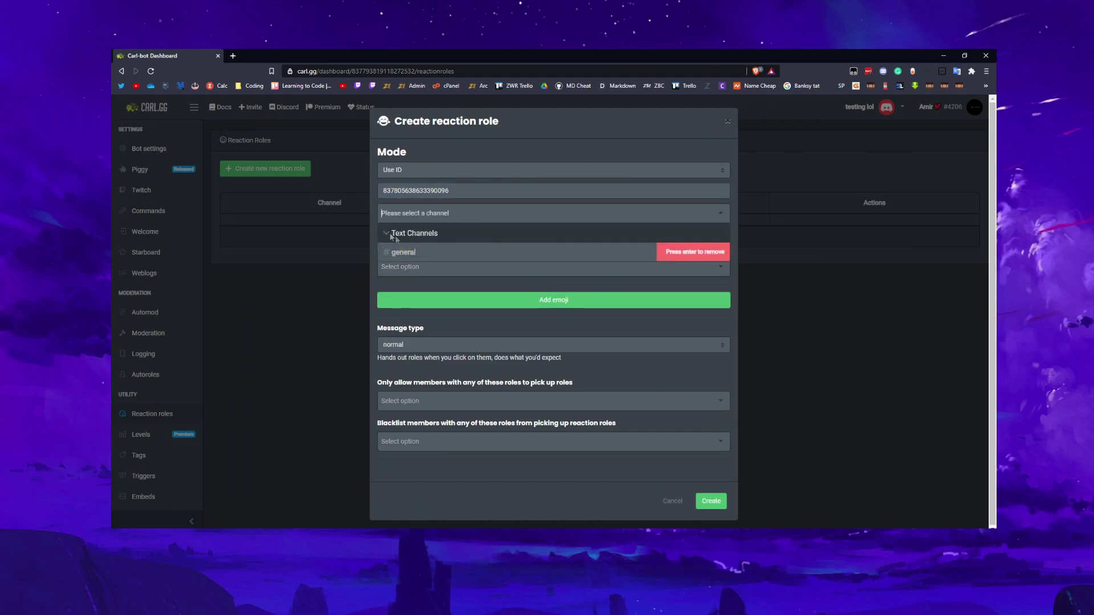
click(415, 253)
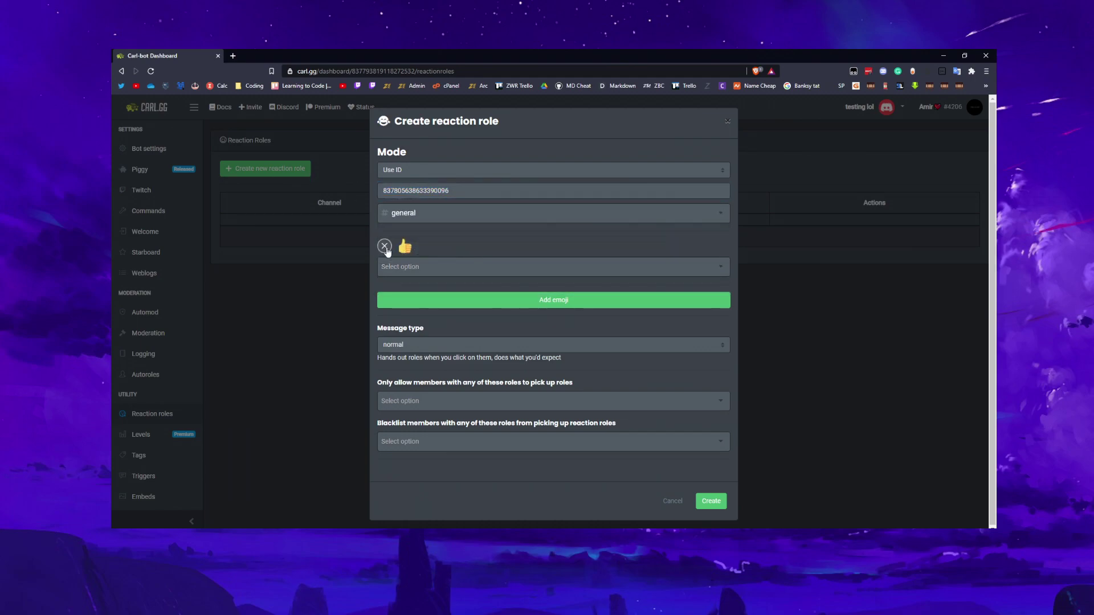
click(385, 246)
click(385, 251)
click(389, 320)
click(438, 274)
click(560, 302)
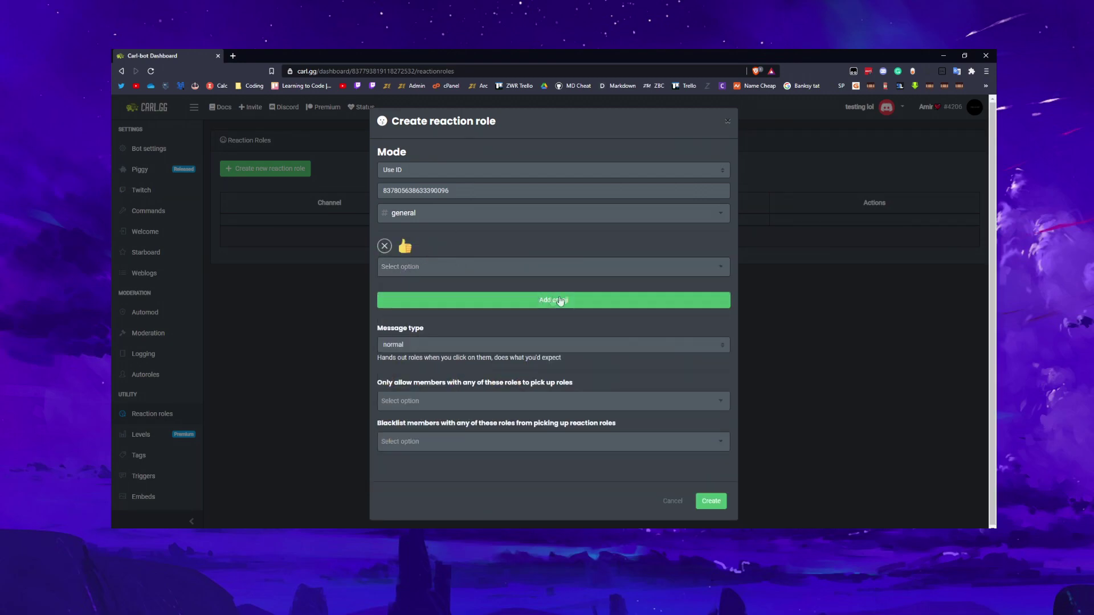
Keep the message type normal and create the reaction role
click(392, 348)
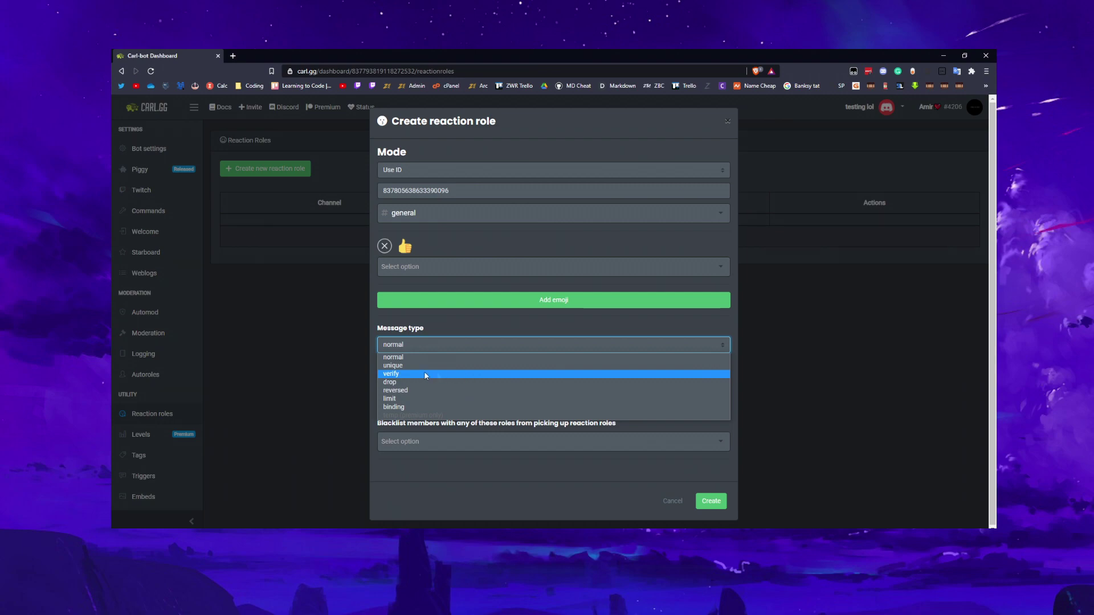
click(420, 357)
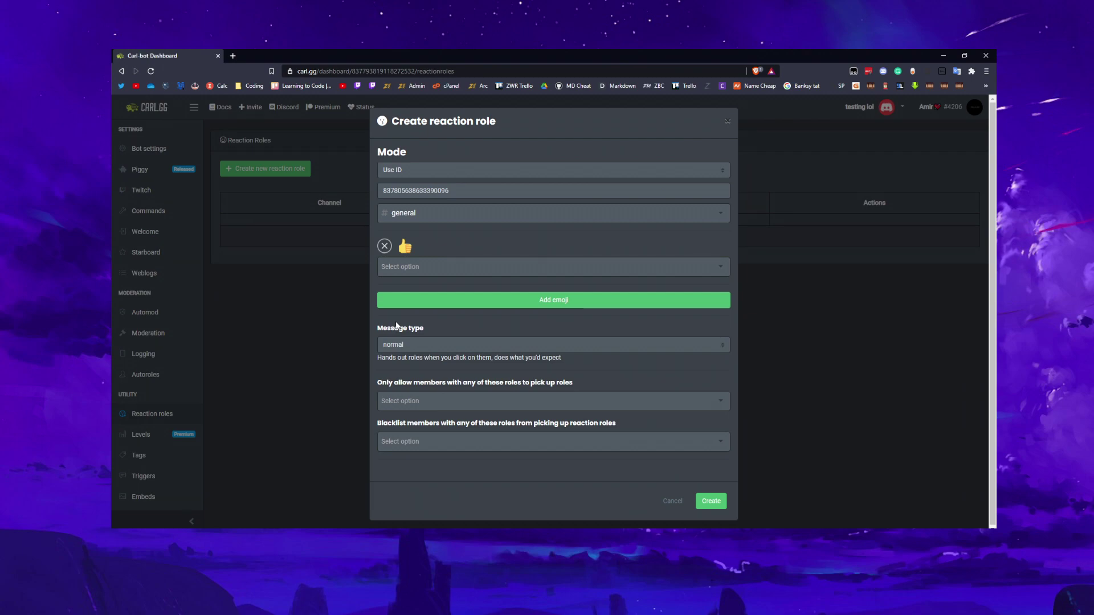
click(711, 501)
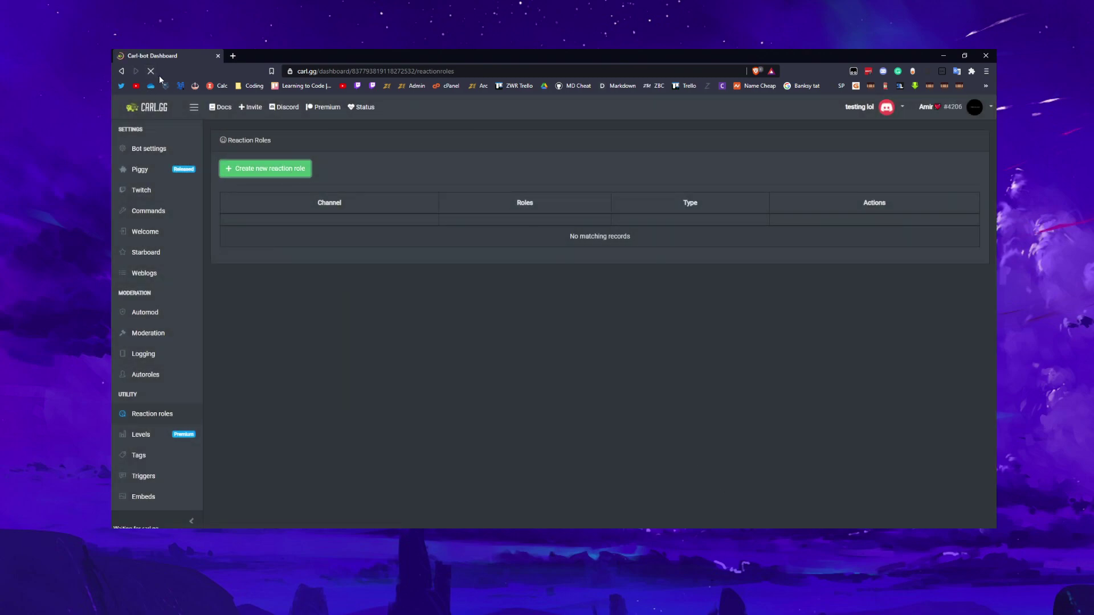
drag(569, 236, 639, 237)
click(516, 234)
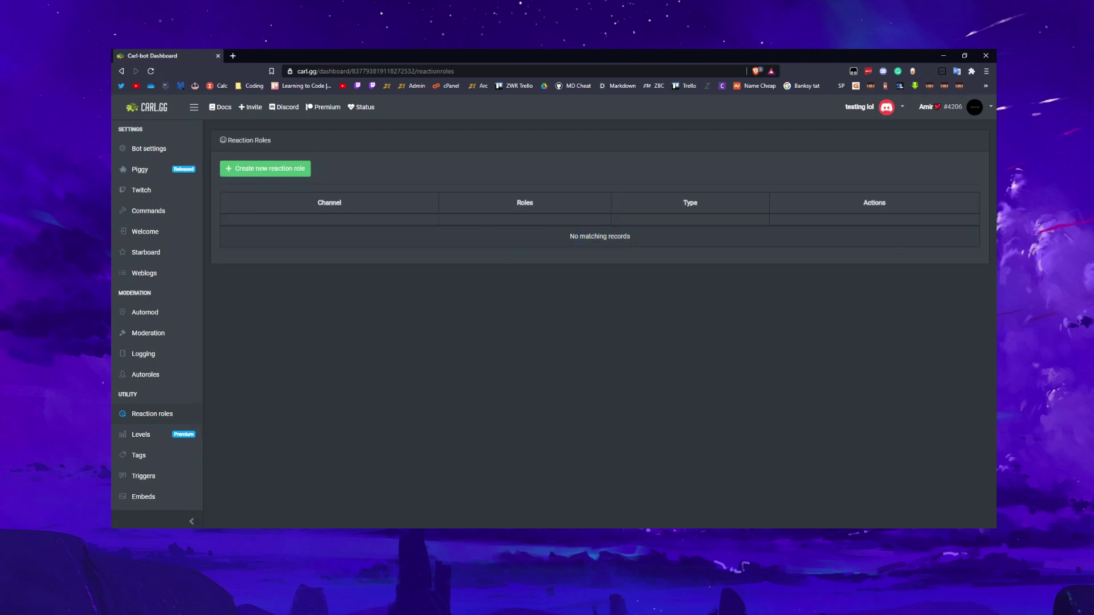
In Discord, react with thumbs-up, check the member's roles, remove the reaction, and return
key(alt+Tab)
click(294, 486)
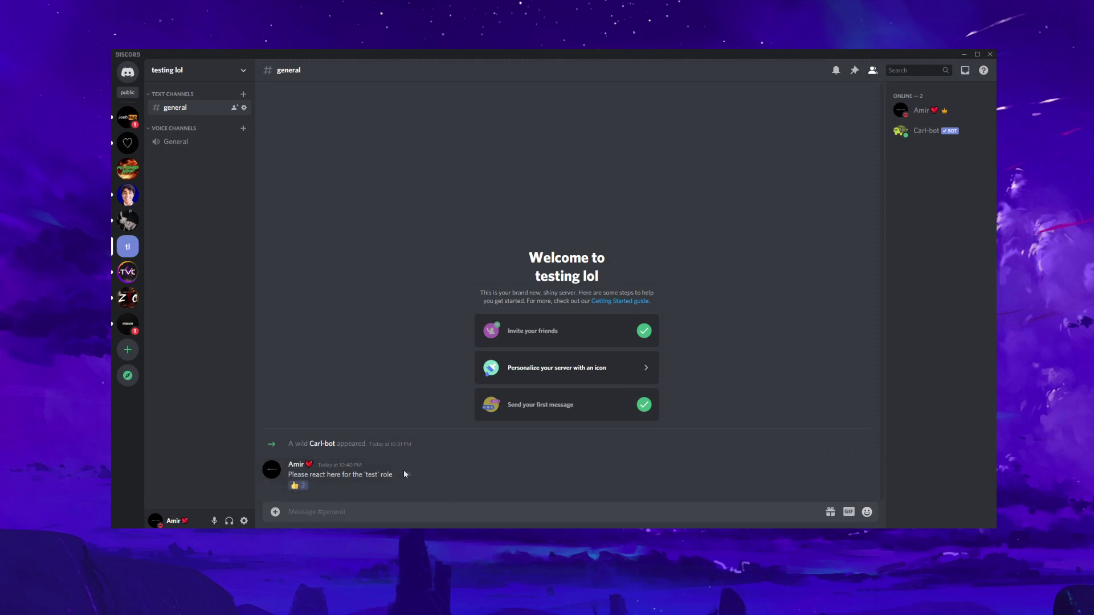
click(296, 465)
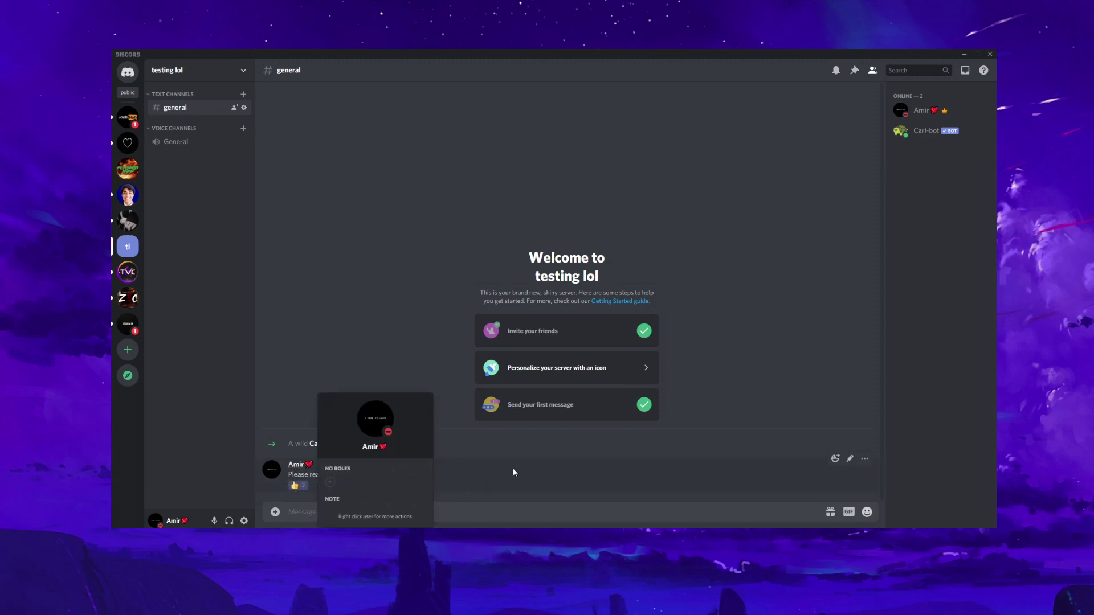
click(513, 473)
click(295, 486)
click(296, 464)
click(322, 488)
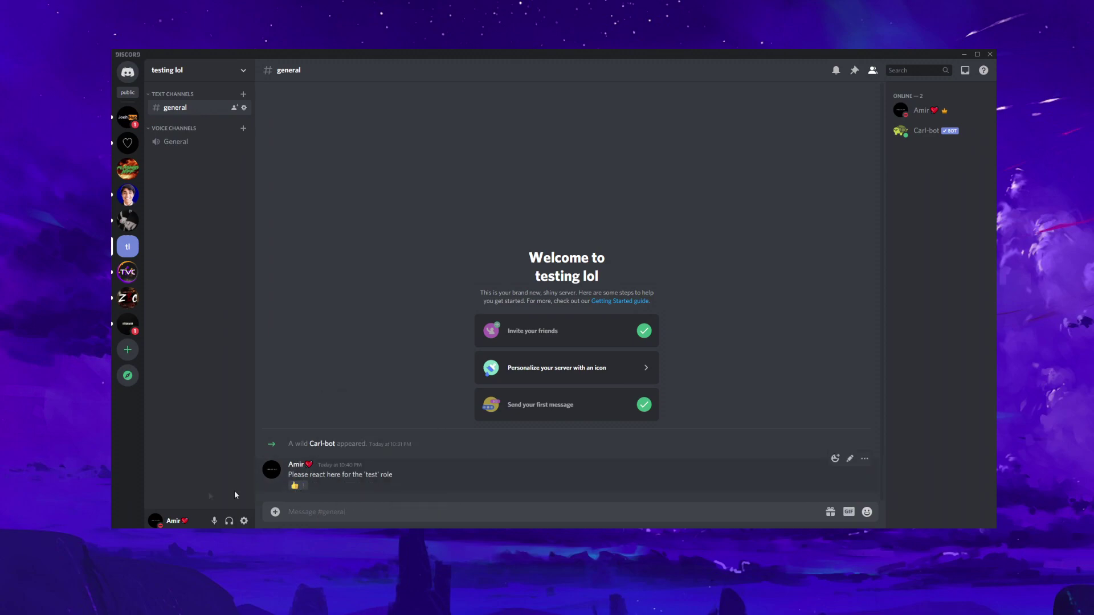
key(alt+Tab)
Open Bot Settings from the sidebar to show Nickname and Custom Prefix
scroll(144, 338, up, 1)
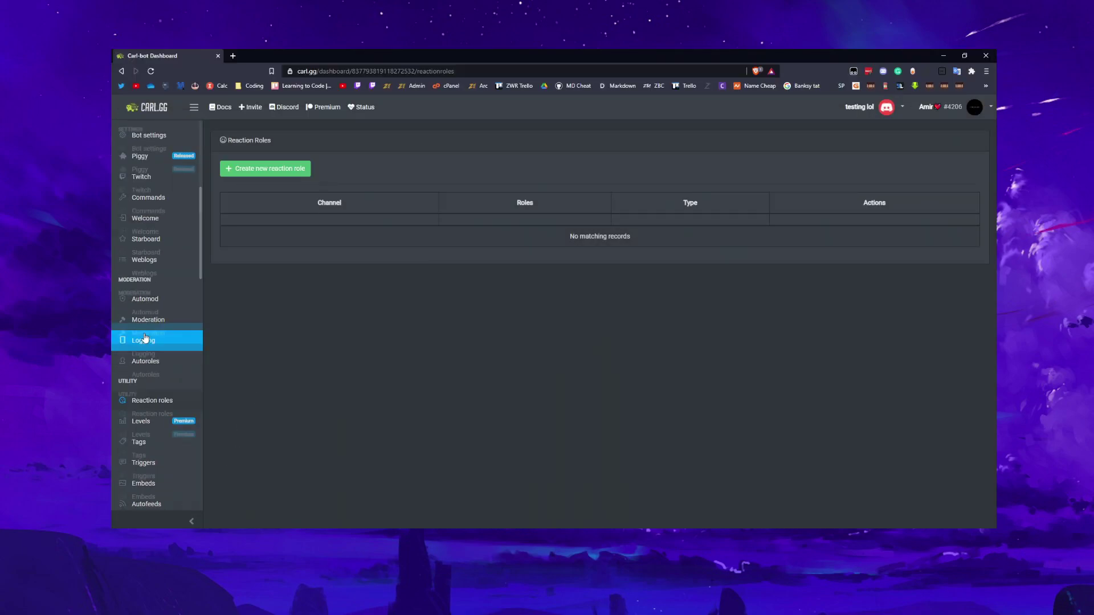
scroll(151, 419, down, 1)
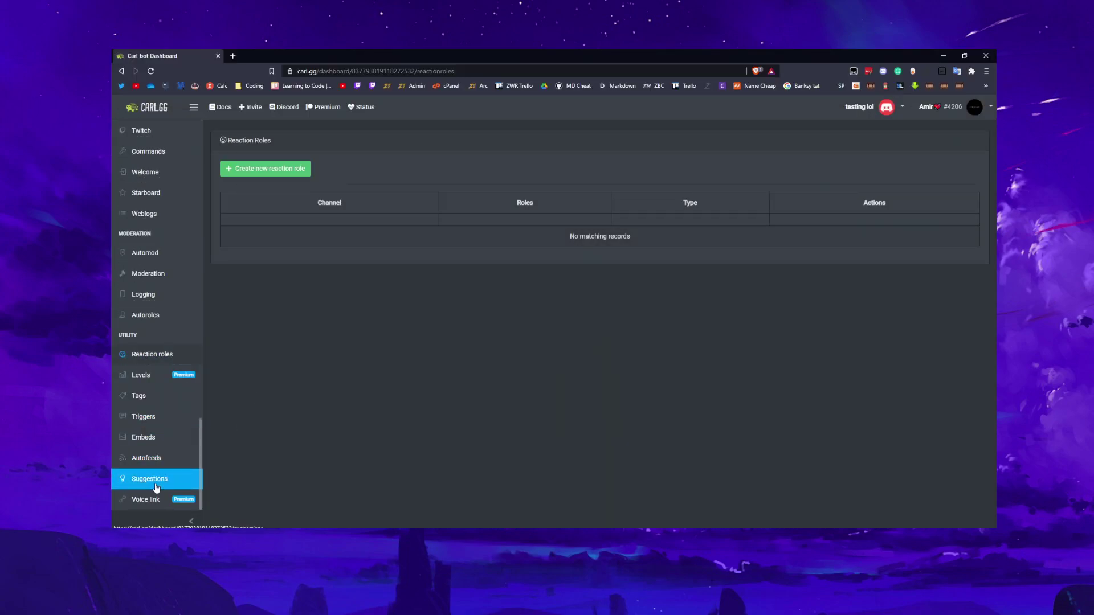
scroll(154, 419, up, 1)
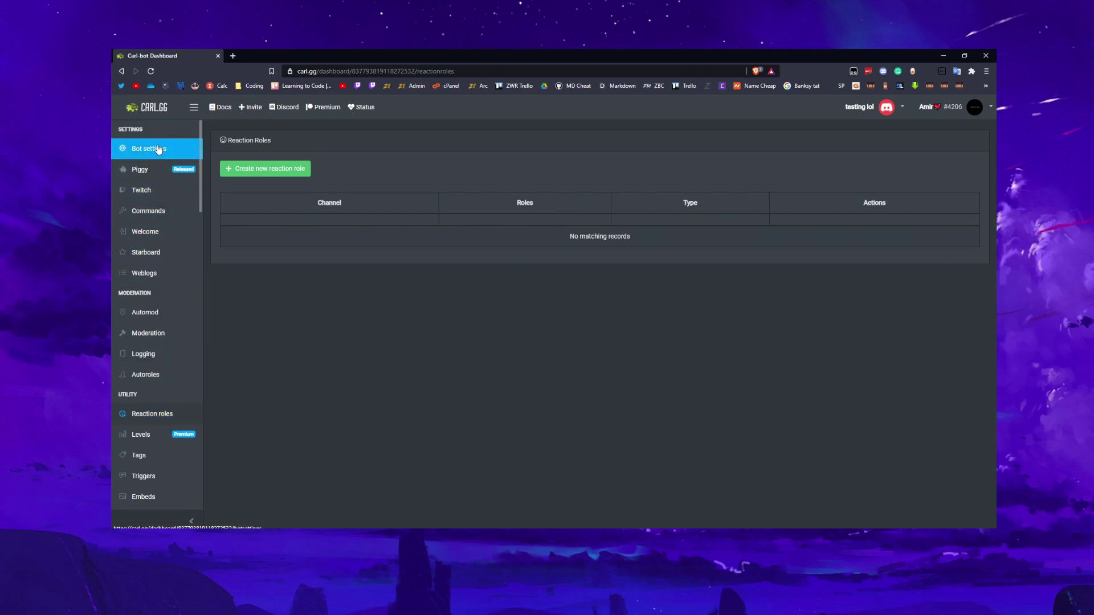
click(140, 150)
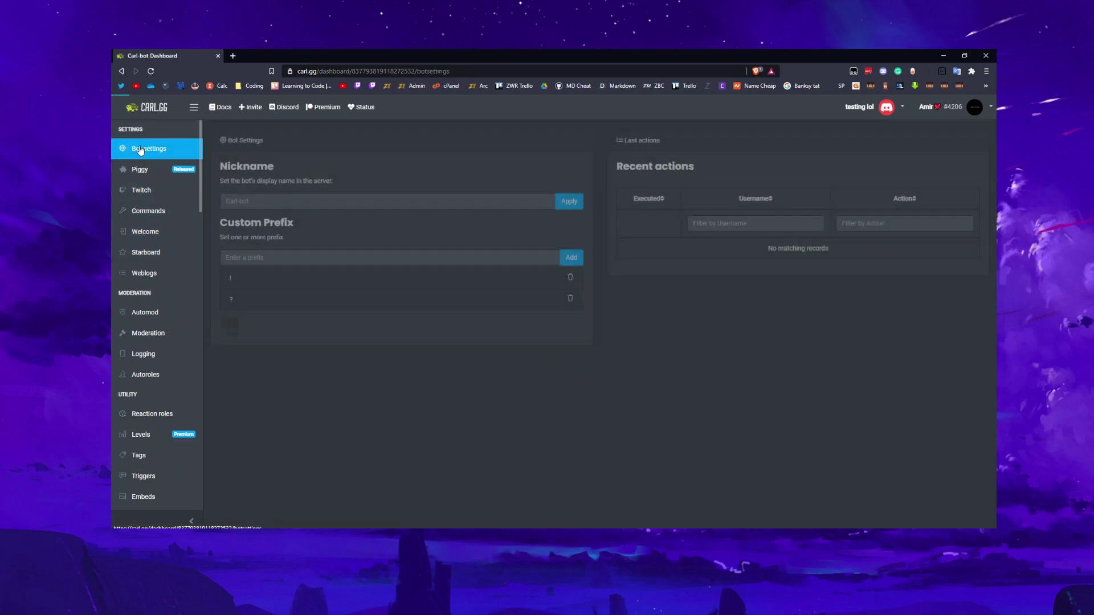